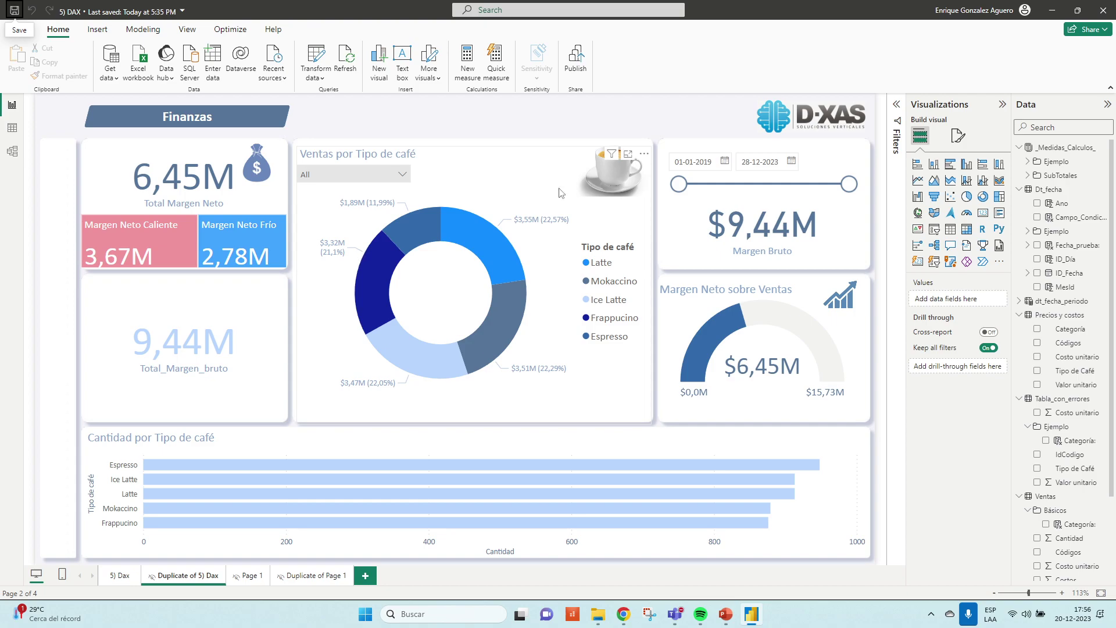
- Open the formula of the Gama_Cafés: measure from the Ejemplo folder of _Medidas_Calculos_ and inspect its DISTINCTCOUNT function
left_click(1028, 166)
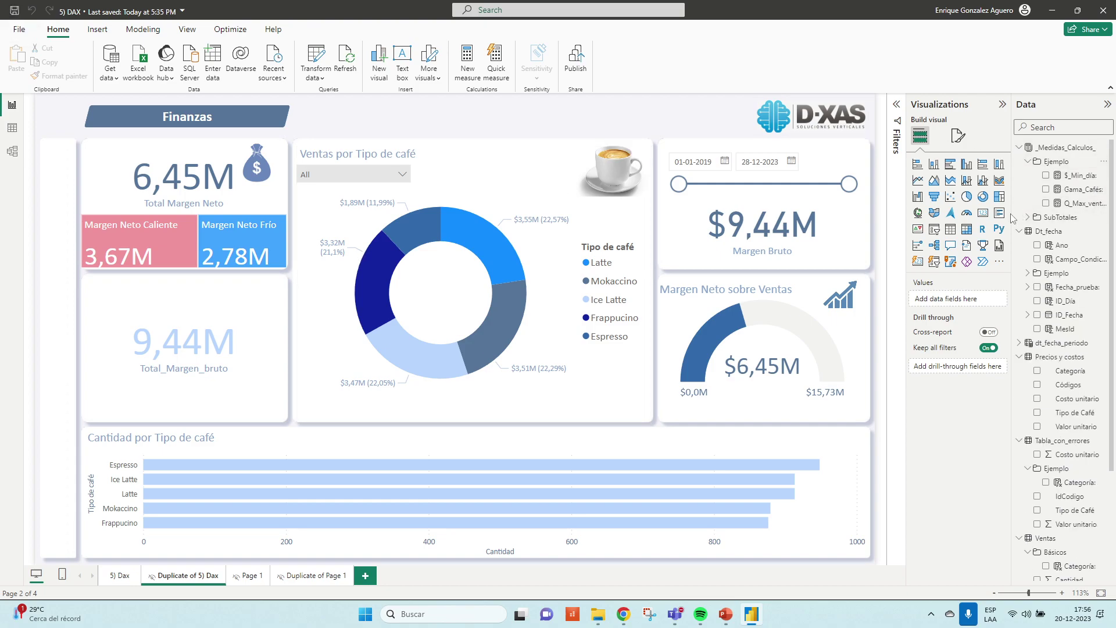
left_click_drag(1011, 223, 973, 169)
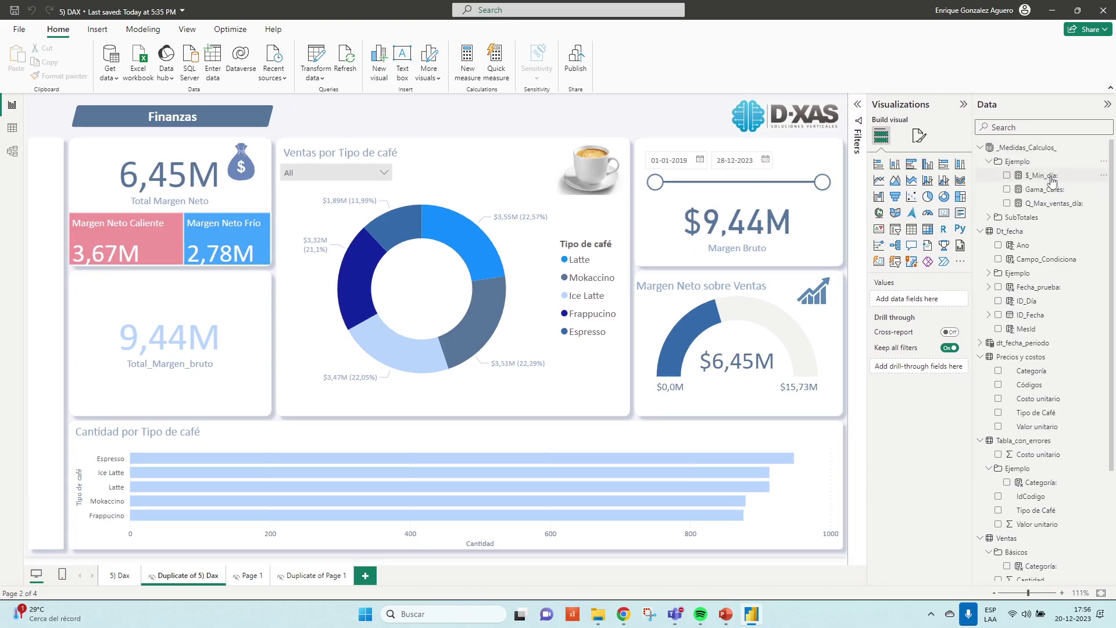
left_click(1046, 190)
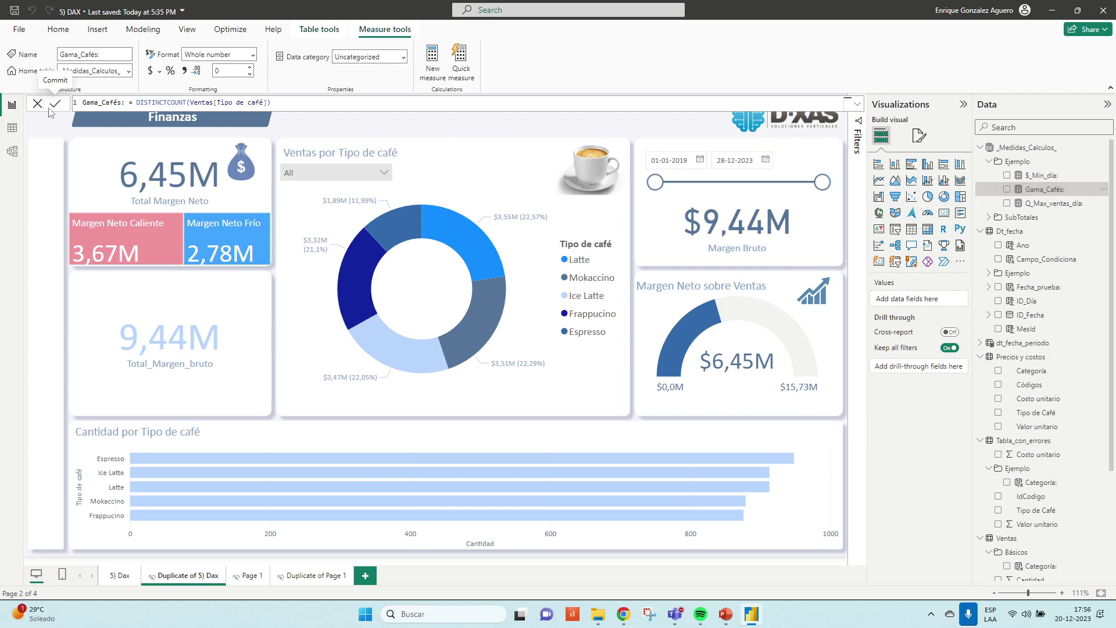
double_click(150, 103)
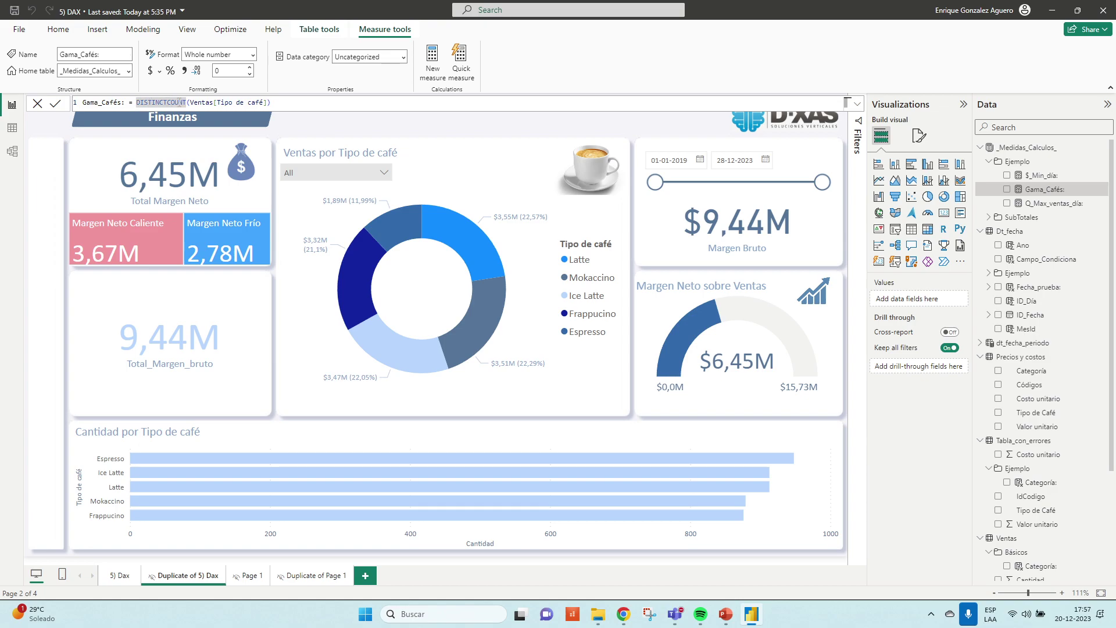
- Switch to PowerPoint and present the Medidas básicas slide to read the DISTINCTCOUNT description, ending the show when done
key("alt+Tab")
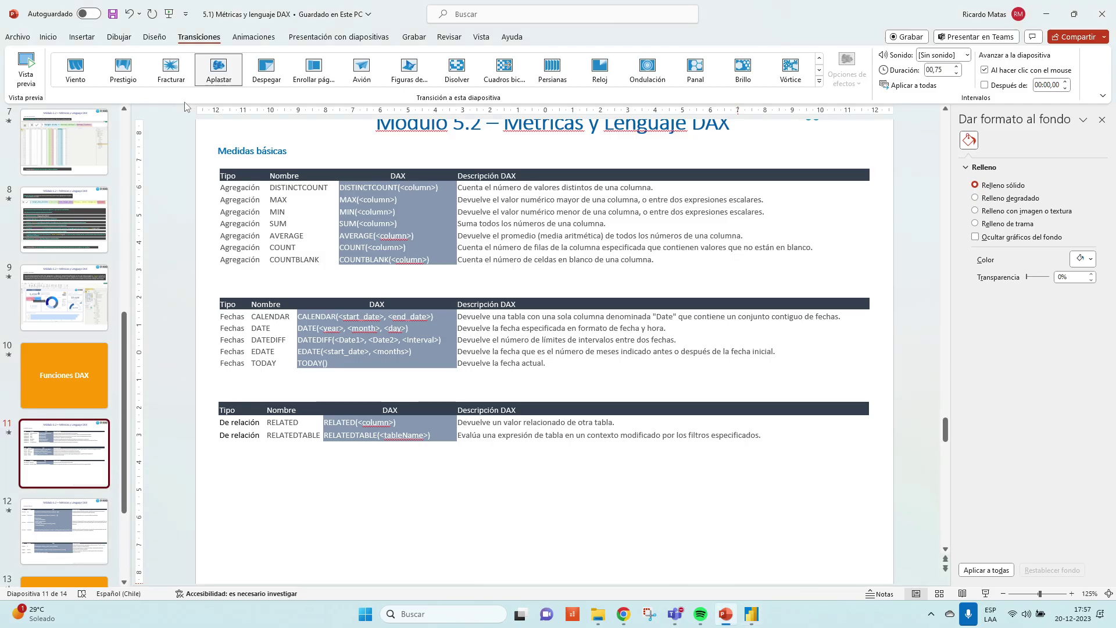
left_click(985, 593)
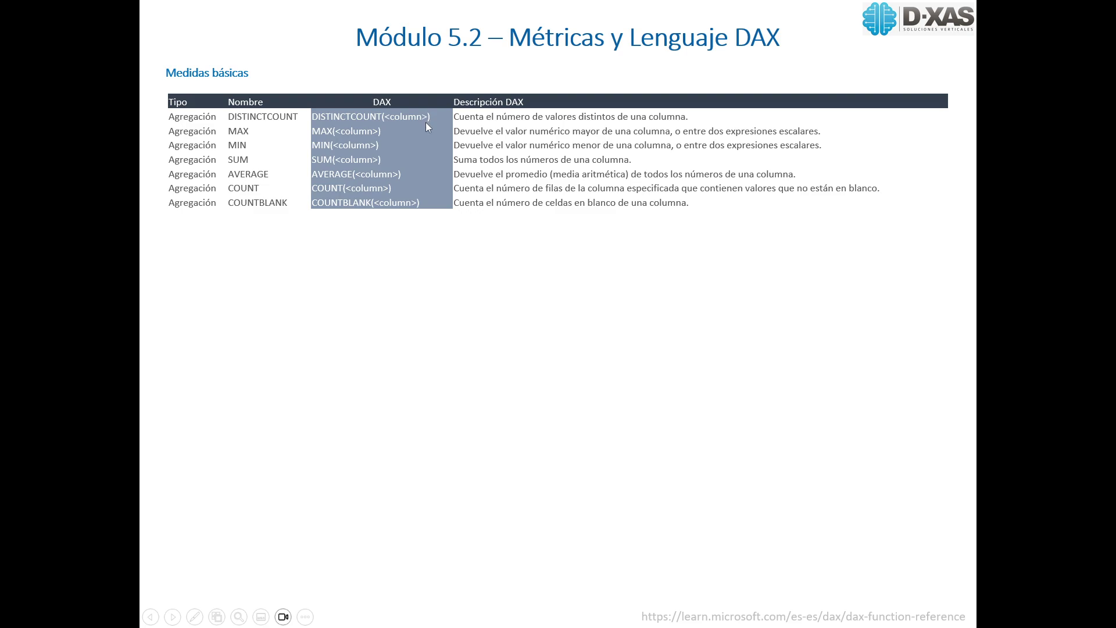
key("Escape")
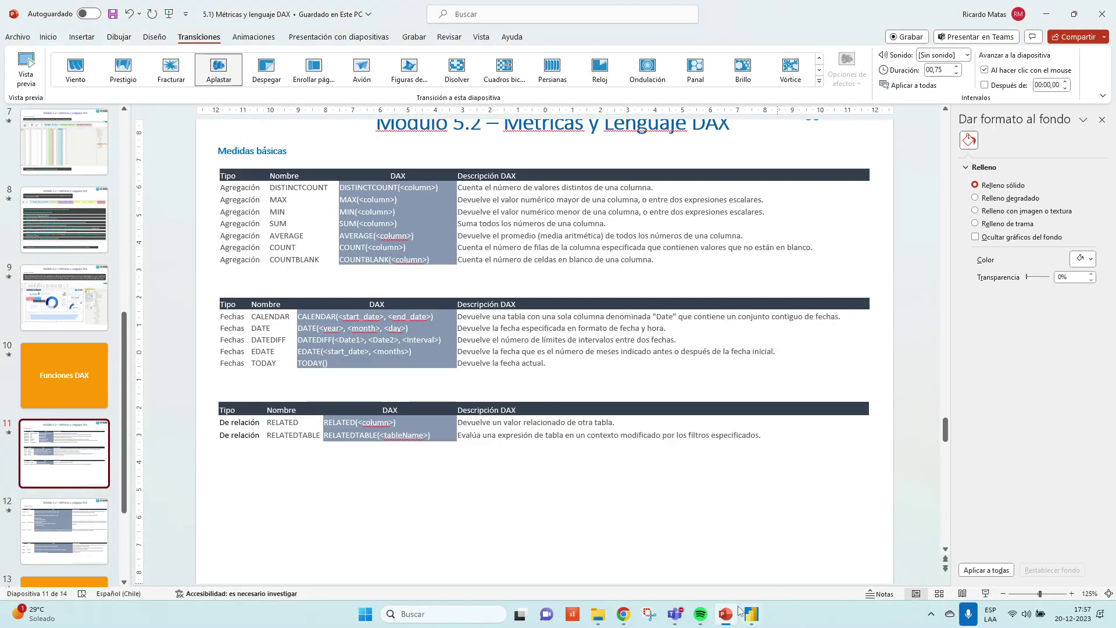
- Return to Power BI and examine the Ventas[Tipo de café] argument in the Gama_Cafés: formula
left_click(749, 614)
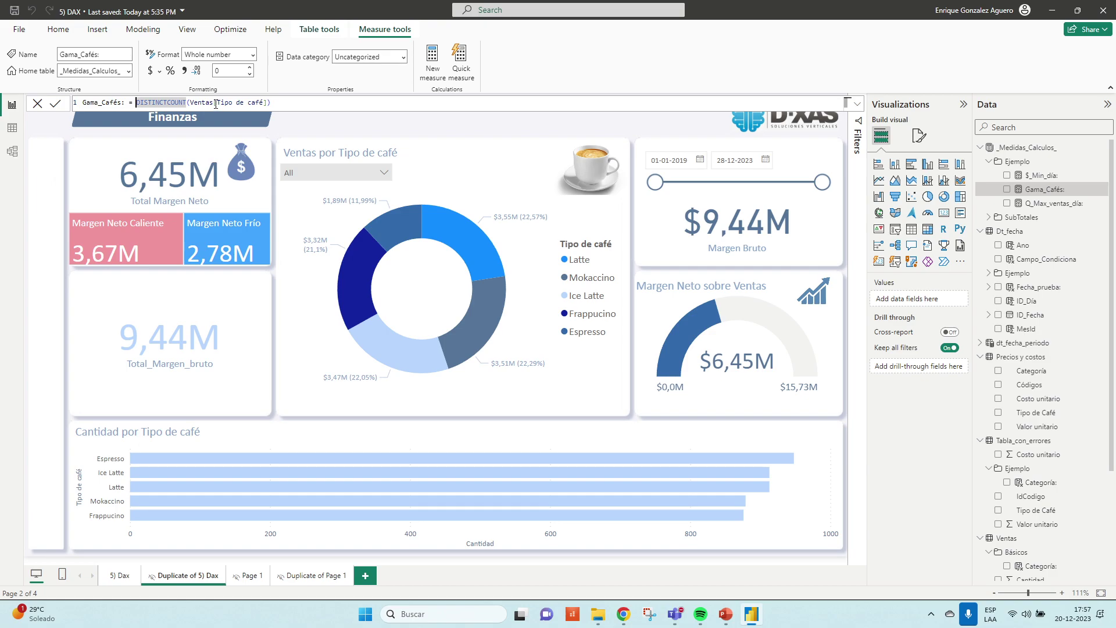
left_click_drag(214, 104, 194, 102)
left_click(268, 103)
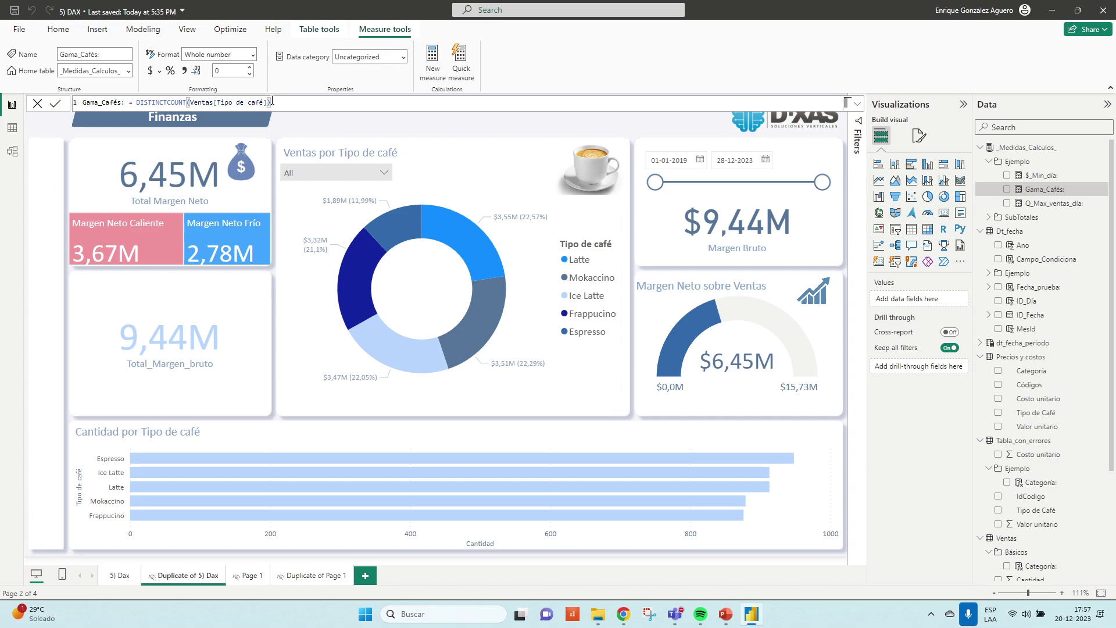
- Look through the Ventas table's data and select its Tipo de café column to check the distinct values
left_click(12, 128)
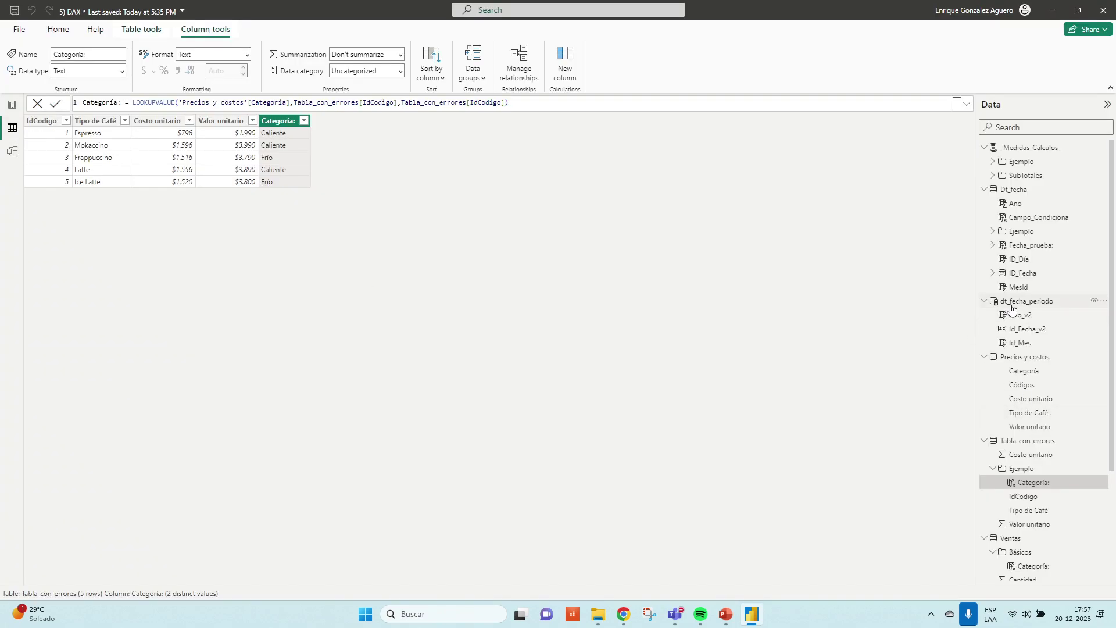
left_click(1007, 541)
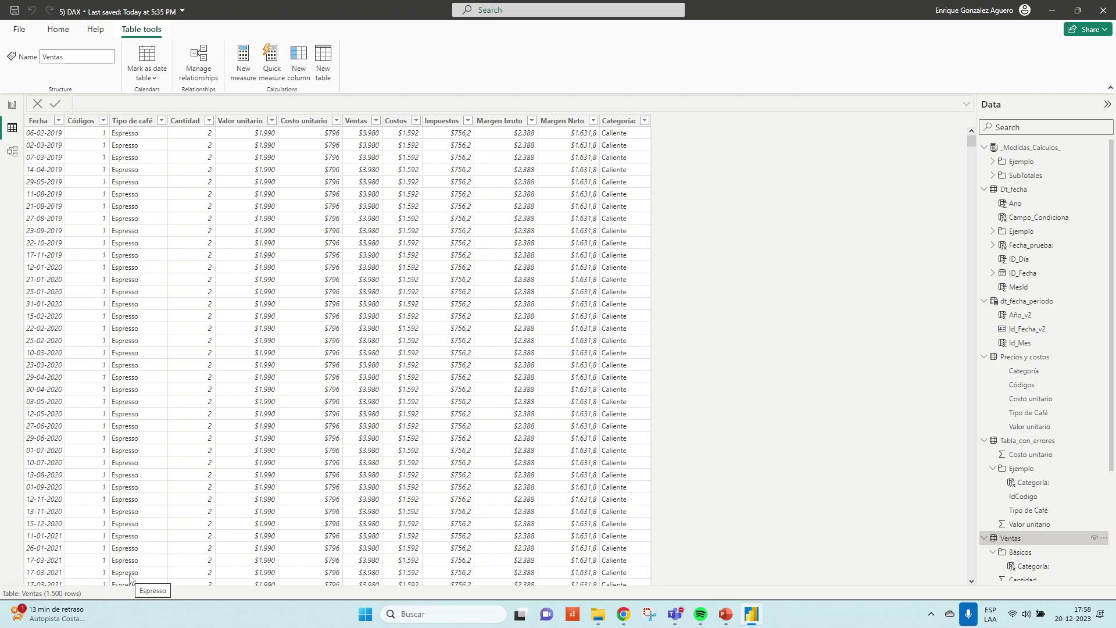
scroll(129, 227, "down", 2)
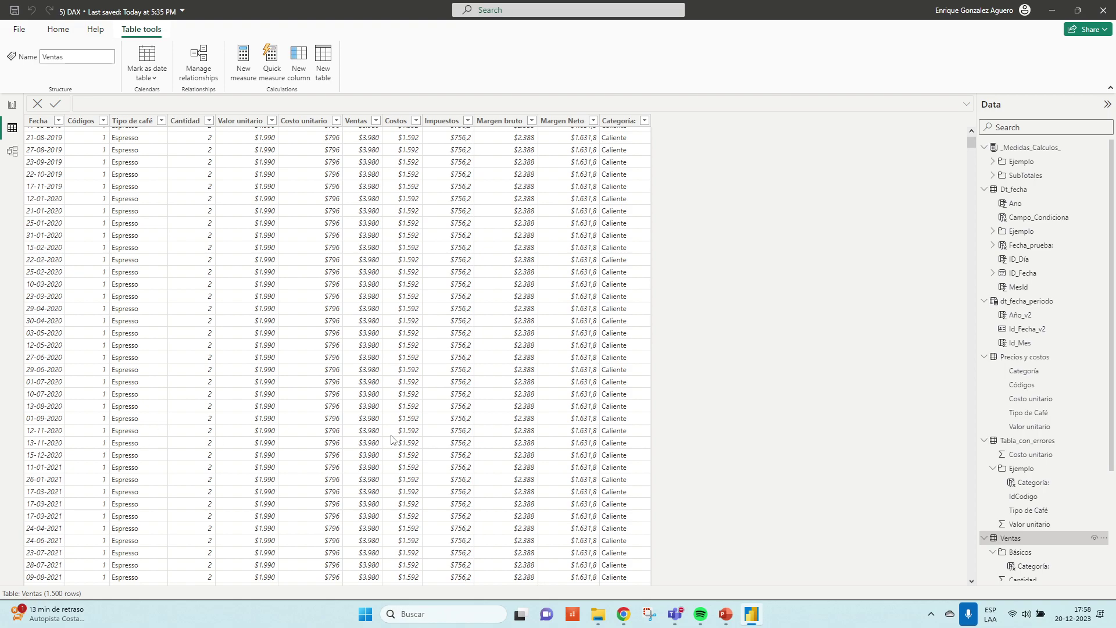
scroll(338, 261, "up", 2)
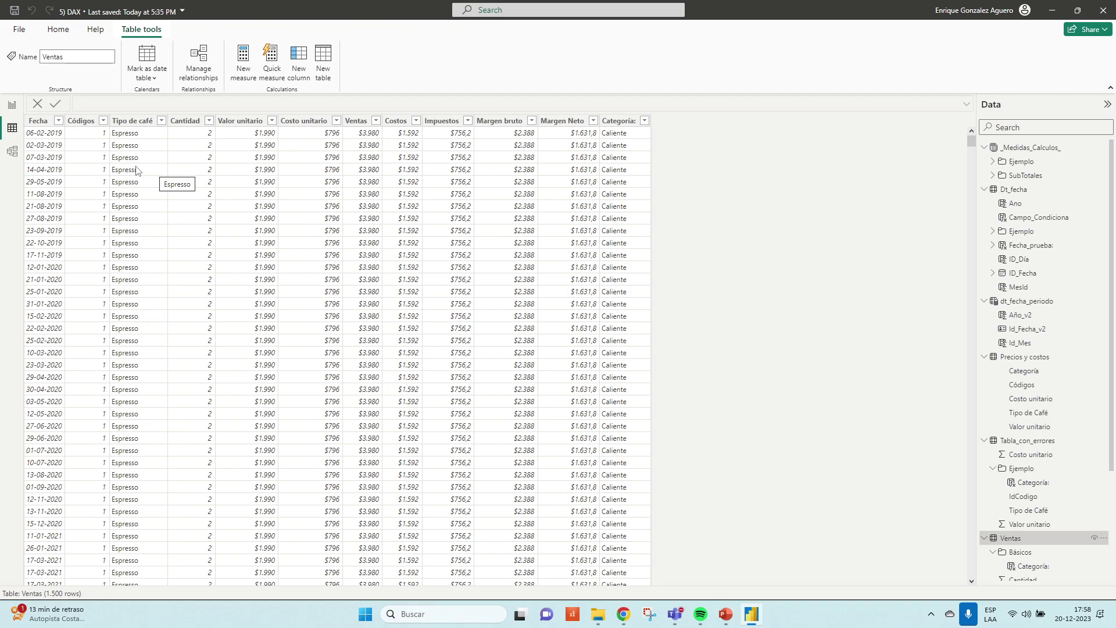
left_click(1011, 539)
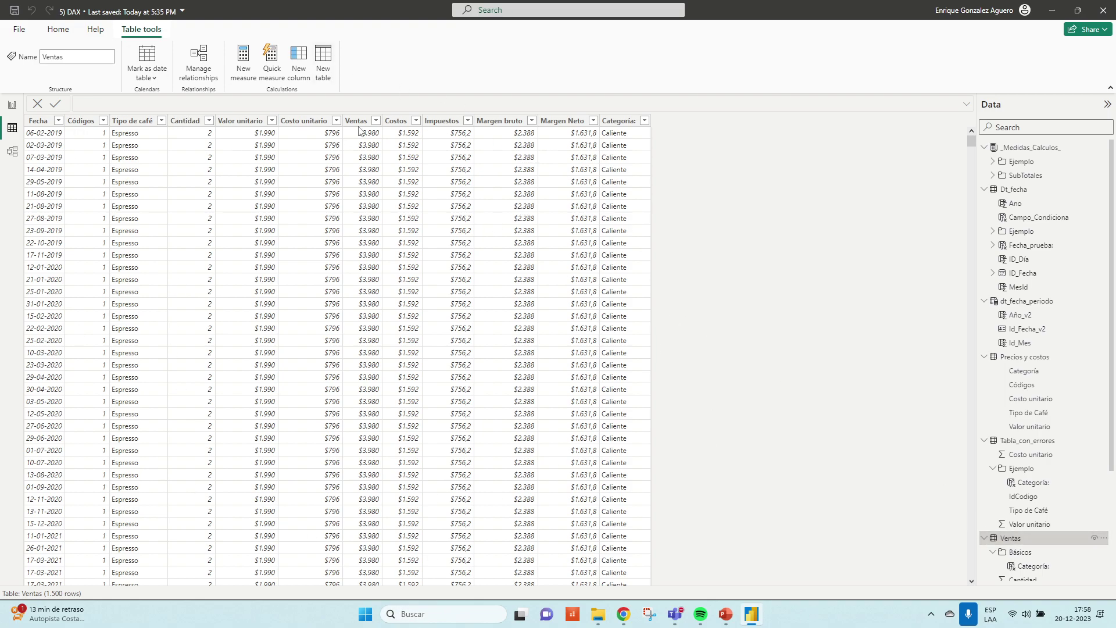
left_click(124, 122)
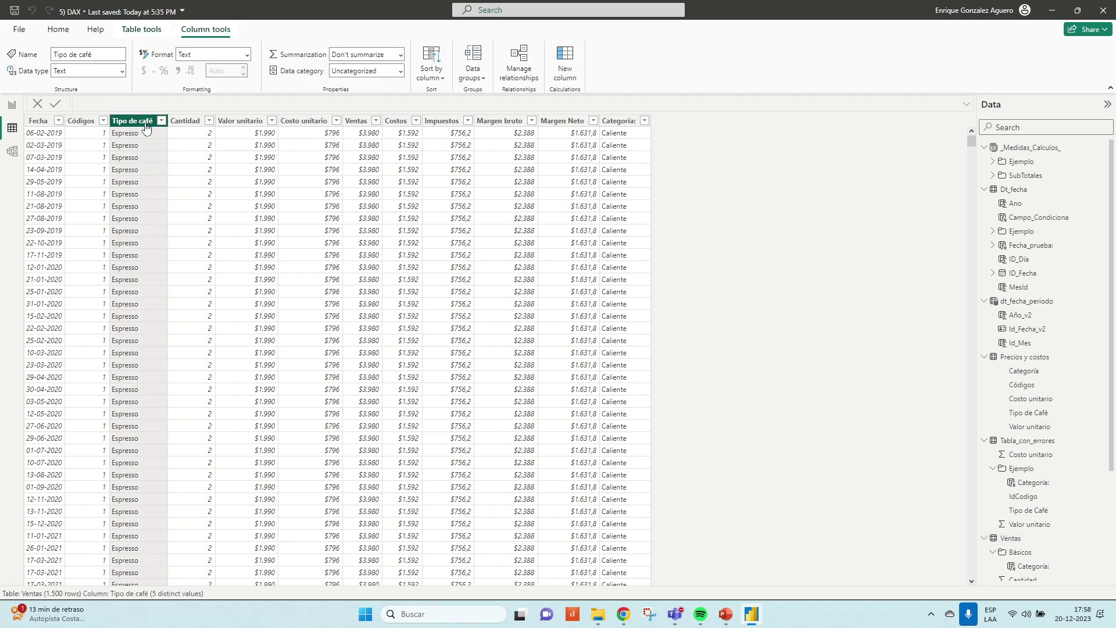
- Back in the report, change the Gama_Cafés: measure's formula to DISTINCTCOUNT(Ventas[Categoría:])
left_click(13, 107)
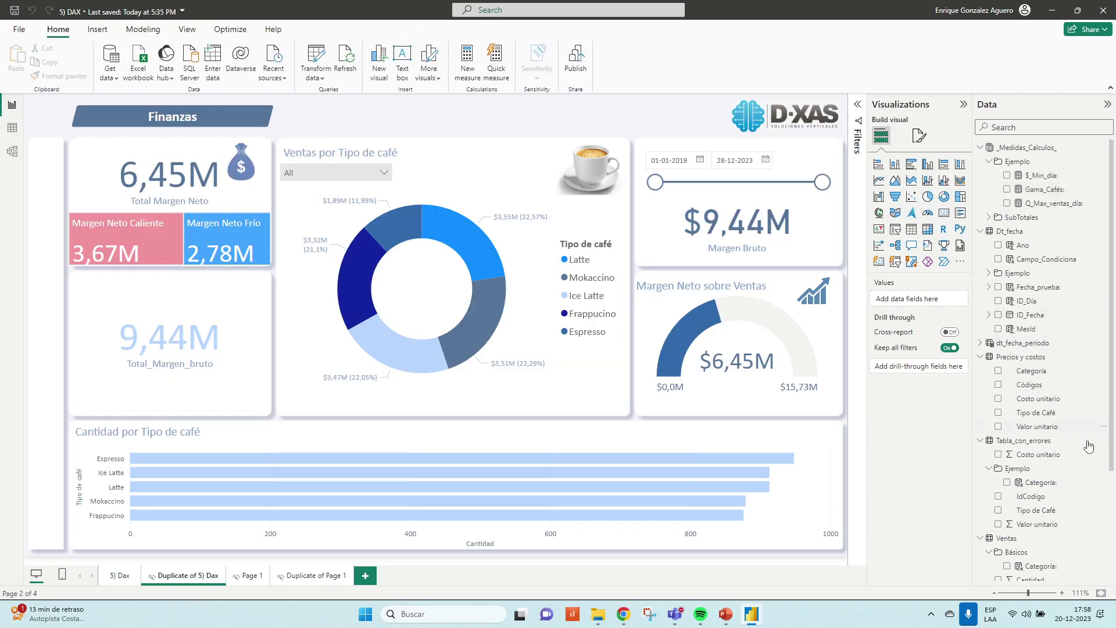
left_click(1045, 189)
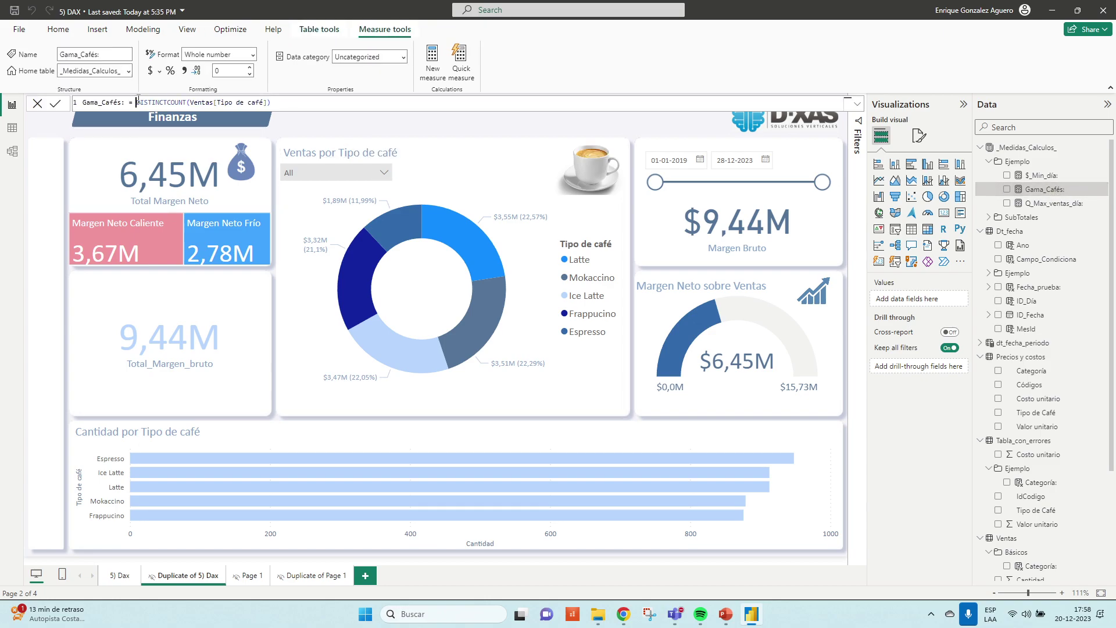
left_click_drag(138, 102, 271, 102)
key("Left")
key("ctrl+shift+Right")
left_click_drag(191, 102, 348, 100)
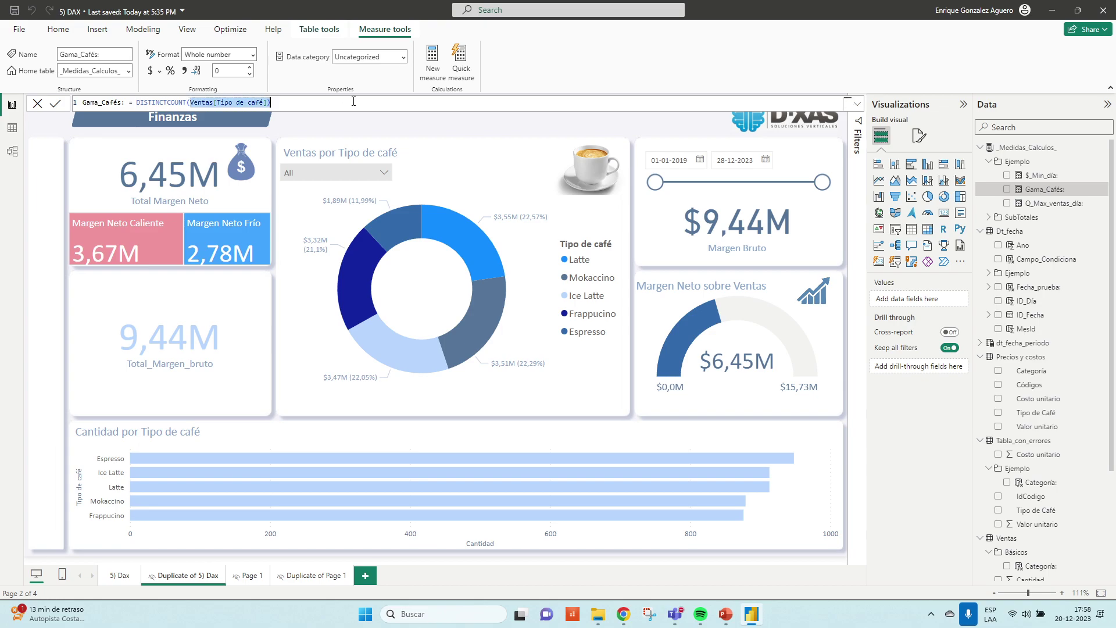
key("BackSpace")
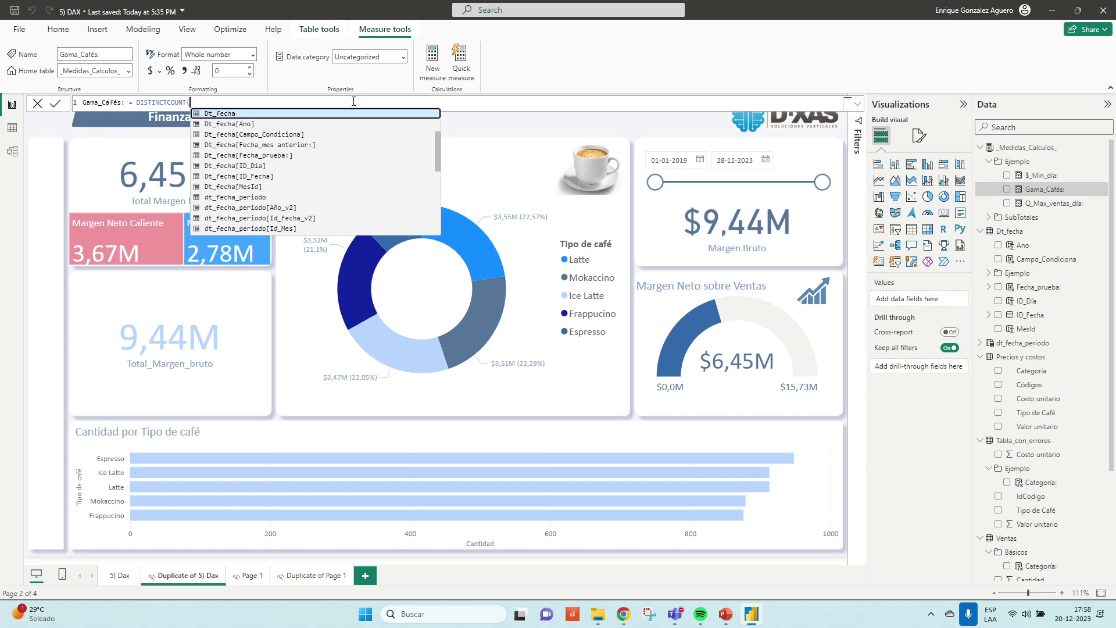
type("cate")
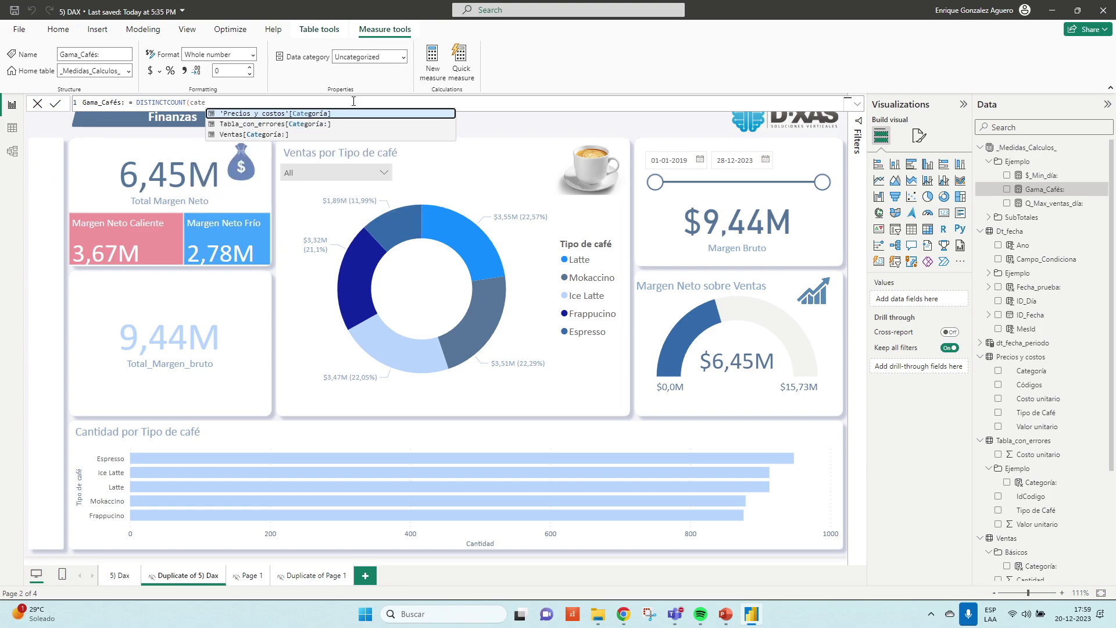
left_click(278, 137)
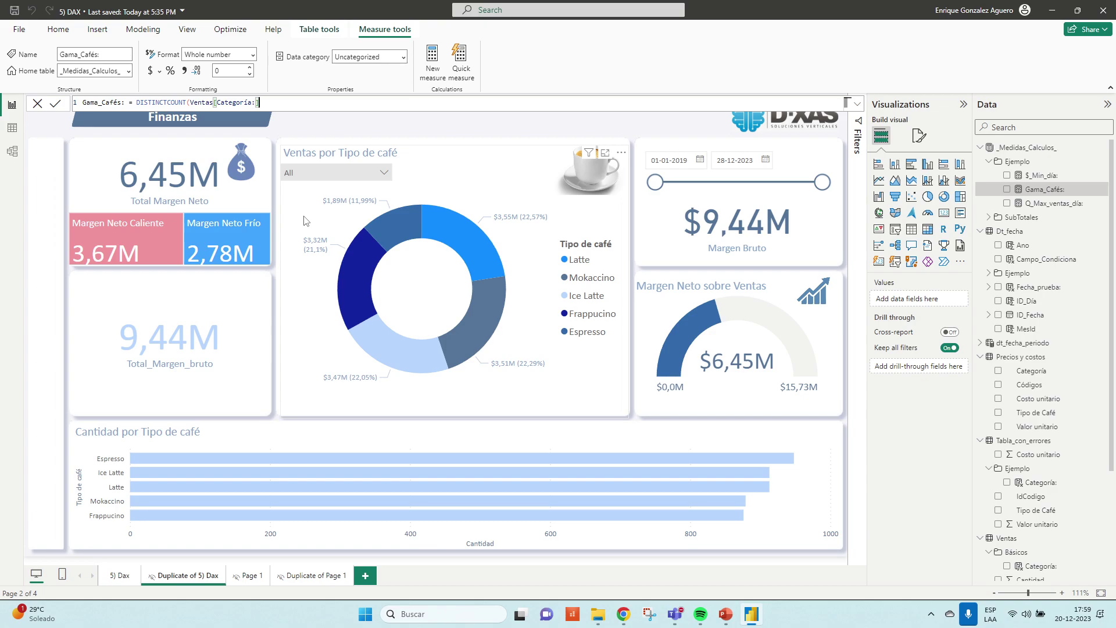
type(")")
left_click(55, 104)
left_click(486, 140)
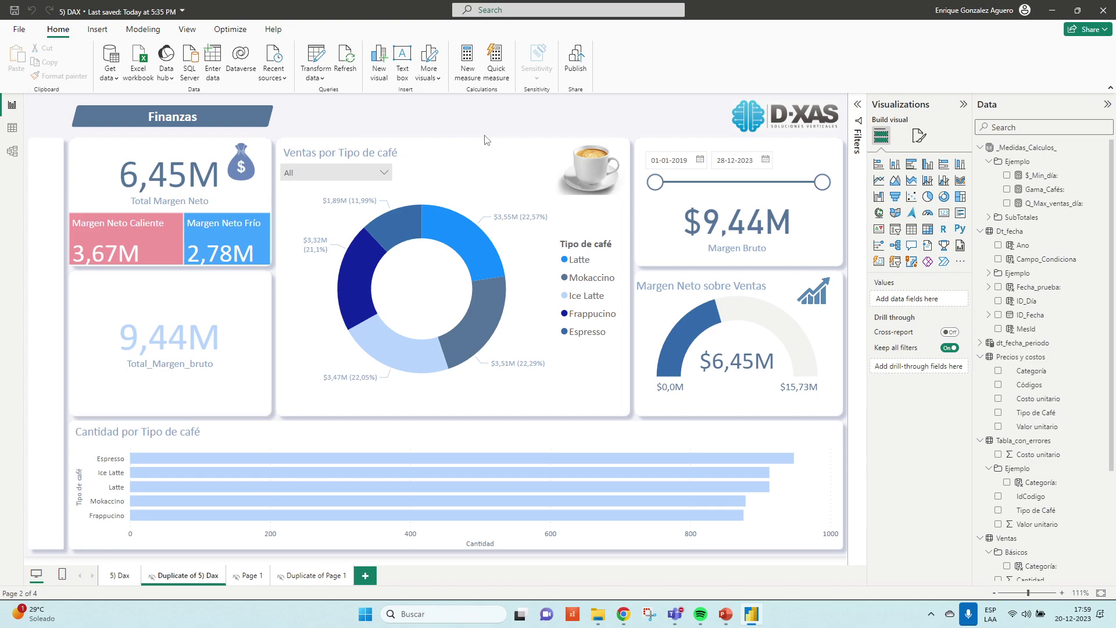
- Replace the Total_Margen_bruto card with a new card showing the Gama_Cafés: measure
left_click(162, 316)
key("Delete")
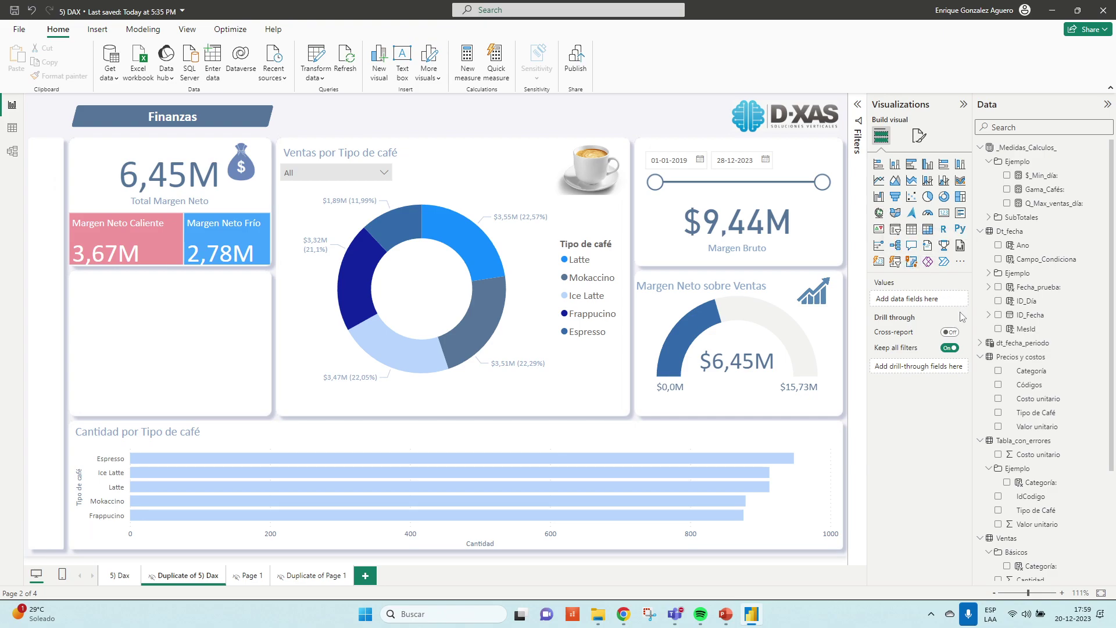
left_click(944, 218)
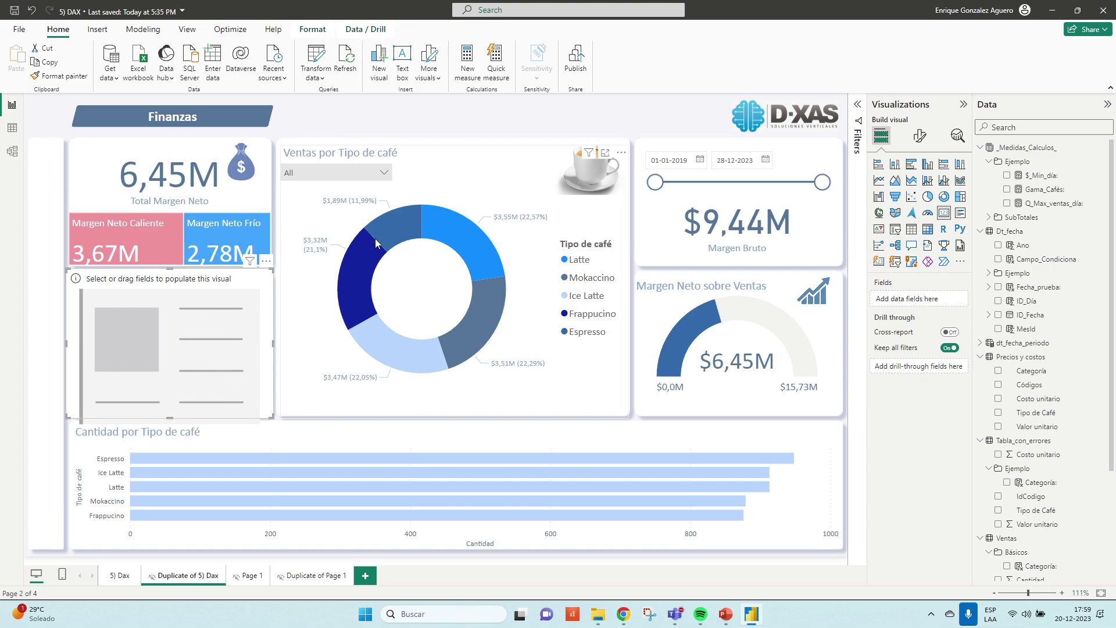
left_click(1056, 193)
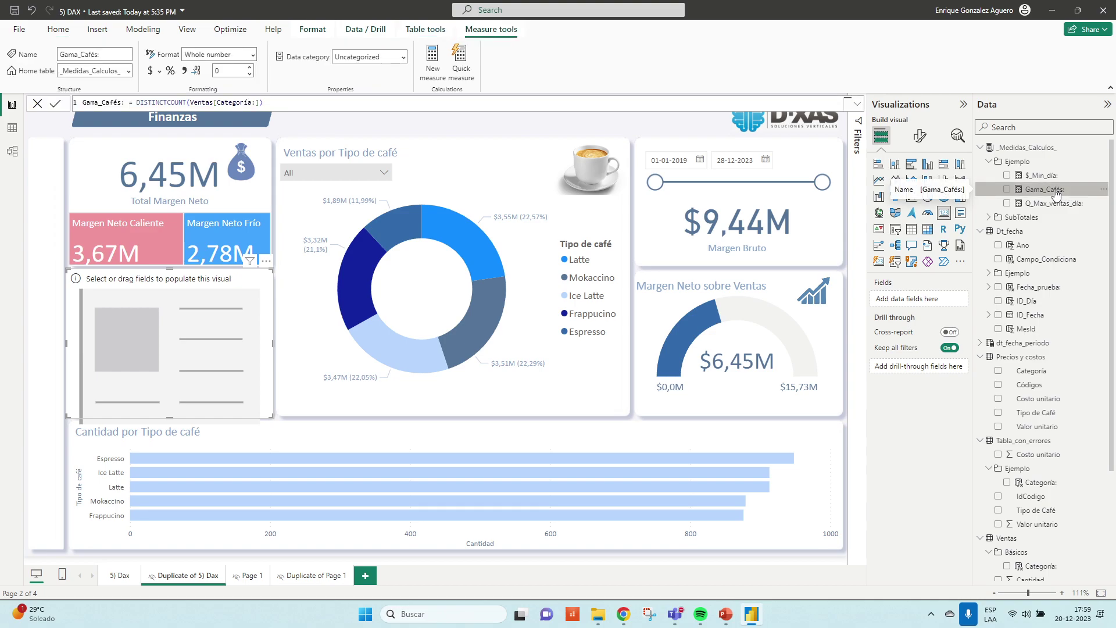
left_click_drag(1056, 194, 176, 351)
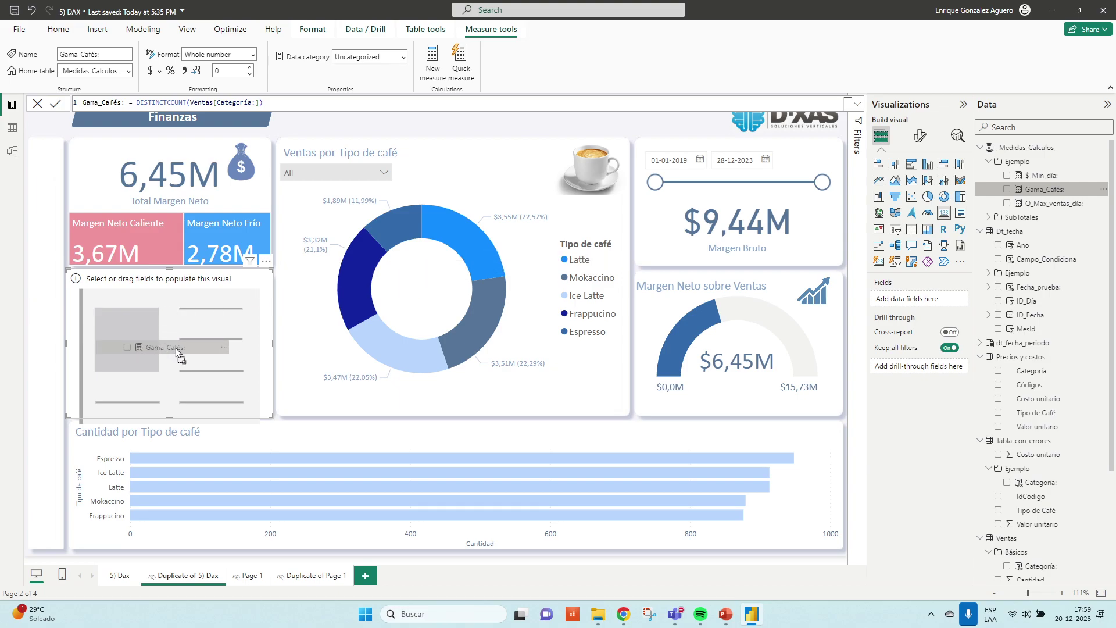
left_click_drag(176, 351, 177, 352)
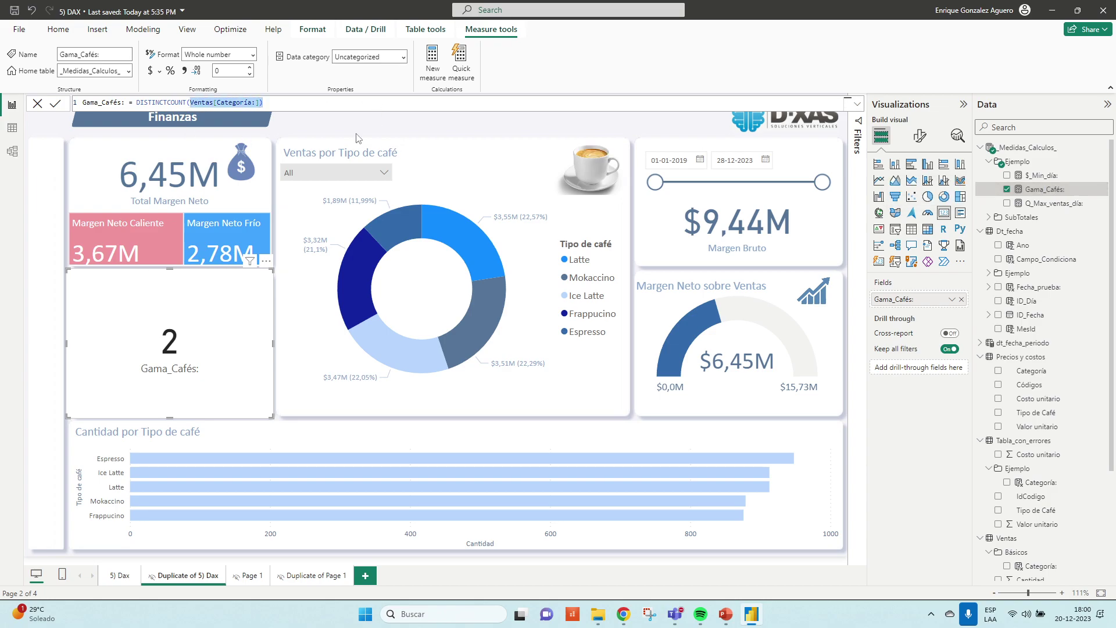
- Set the Gama_Cafés: formula back to DISTINCTCOUNT(Ventas[Tipo de café]), then remove its card from the report
key("BackSpace")
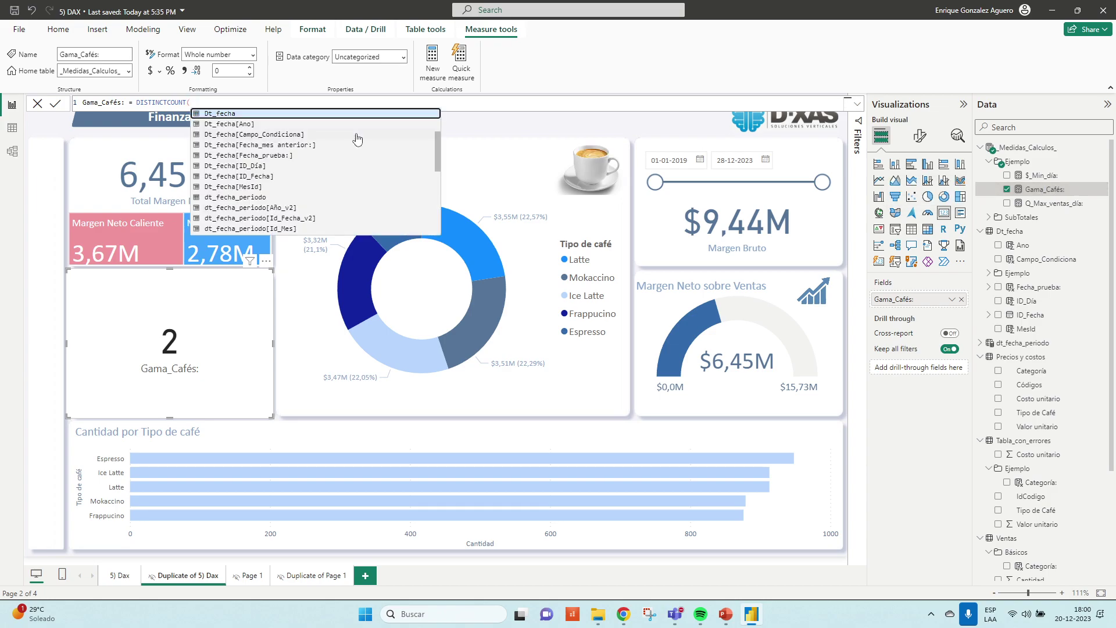
type("tipo")
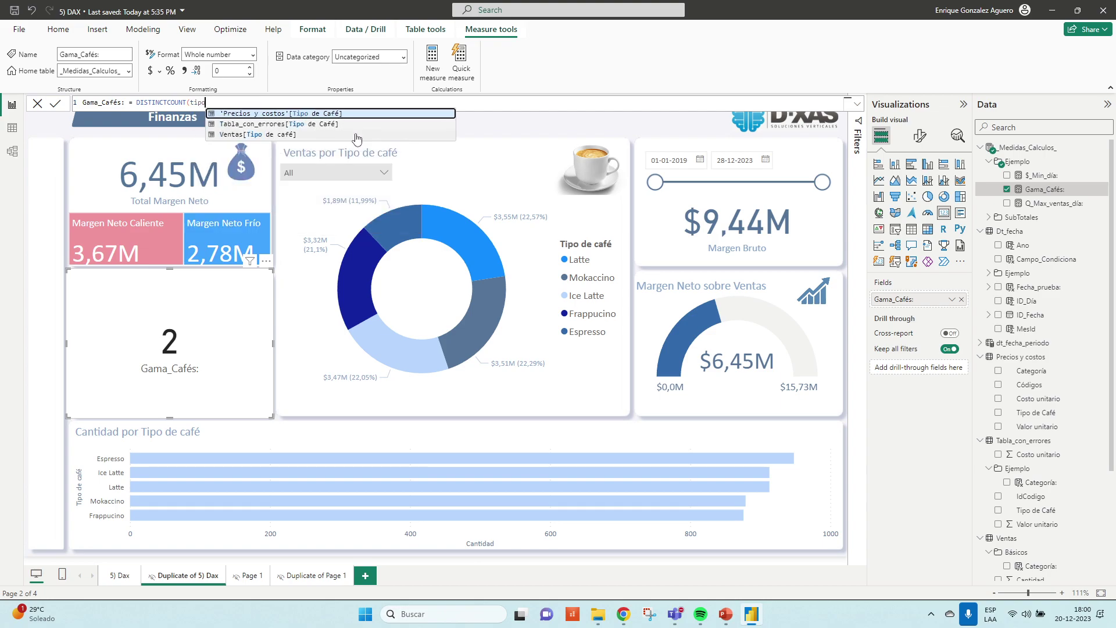
left_click(254, 137)
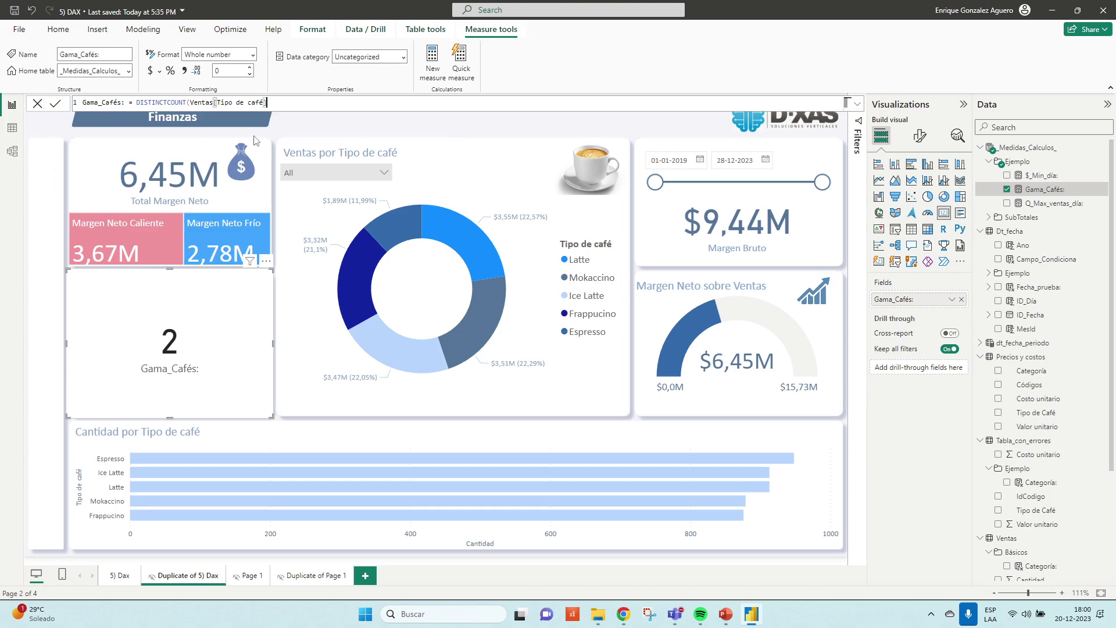
type(")")
key("Return")
left_click(181, 317)
- Switch to PowerPoint and present the Medidas básicas slide again to review the remaining aggregation functions, then end the show
key("alt+Tab")
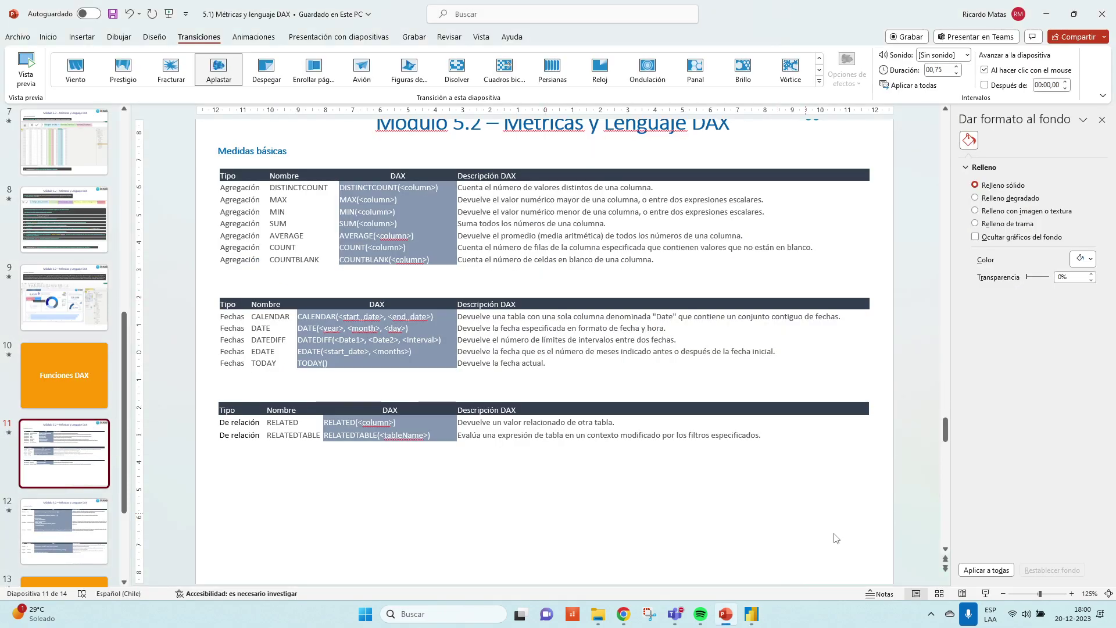
left_click(986, 593)
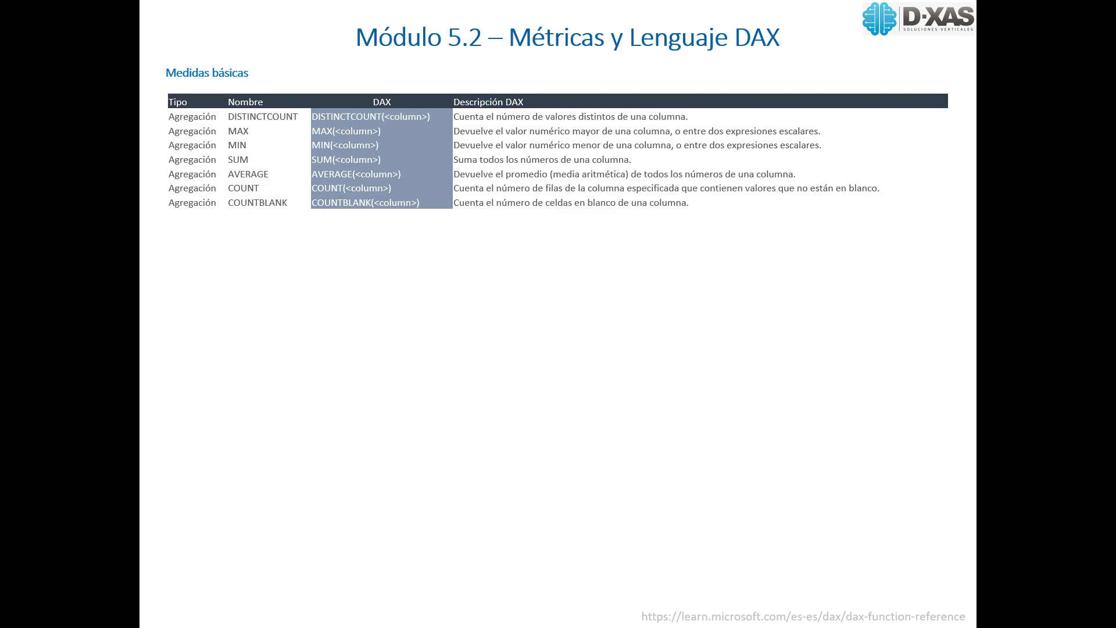
key("Escape")
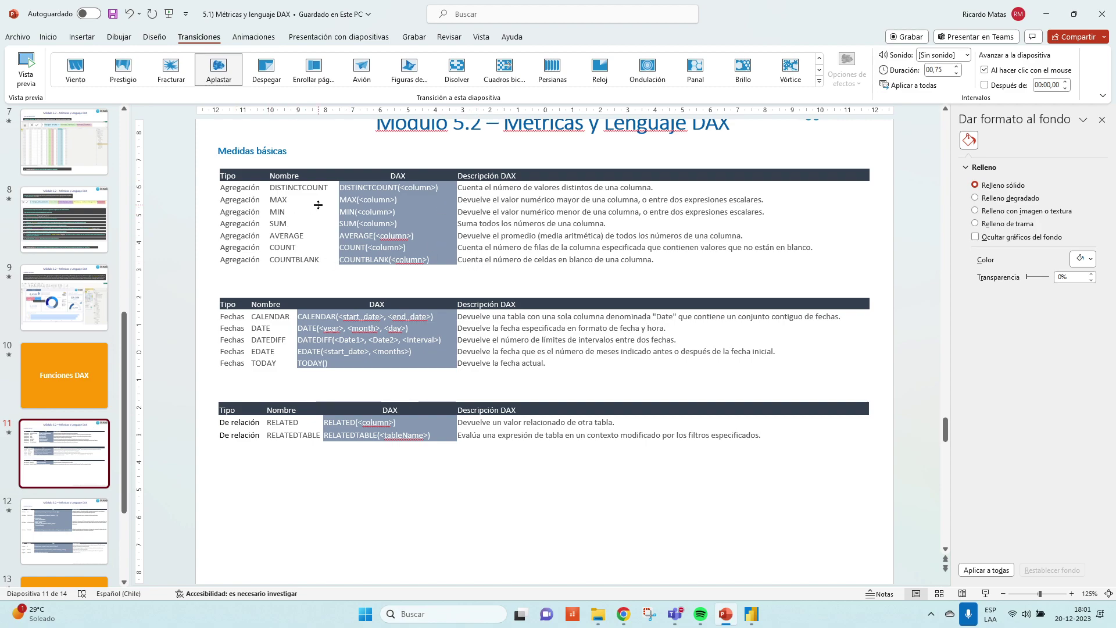
- Return to Power BI and open the formula of the Q_Max_ventas_día: measure
left_click(752, 614)
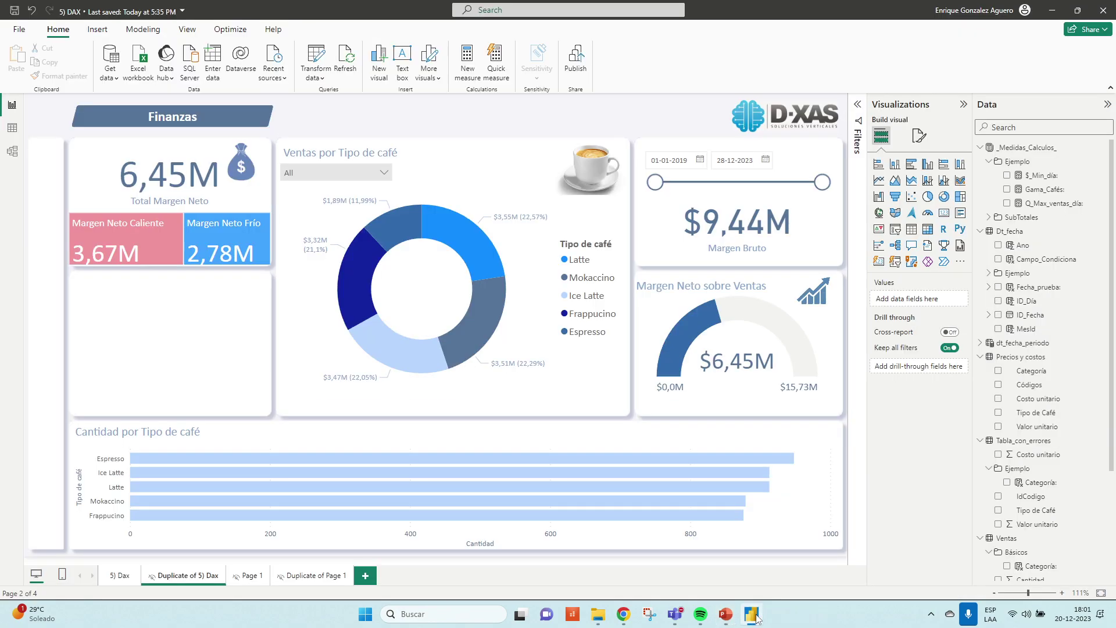
left_click(1050, 206)
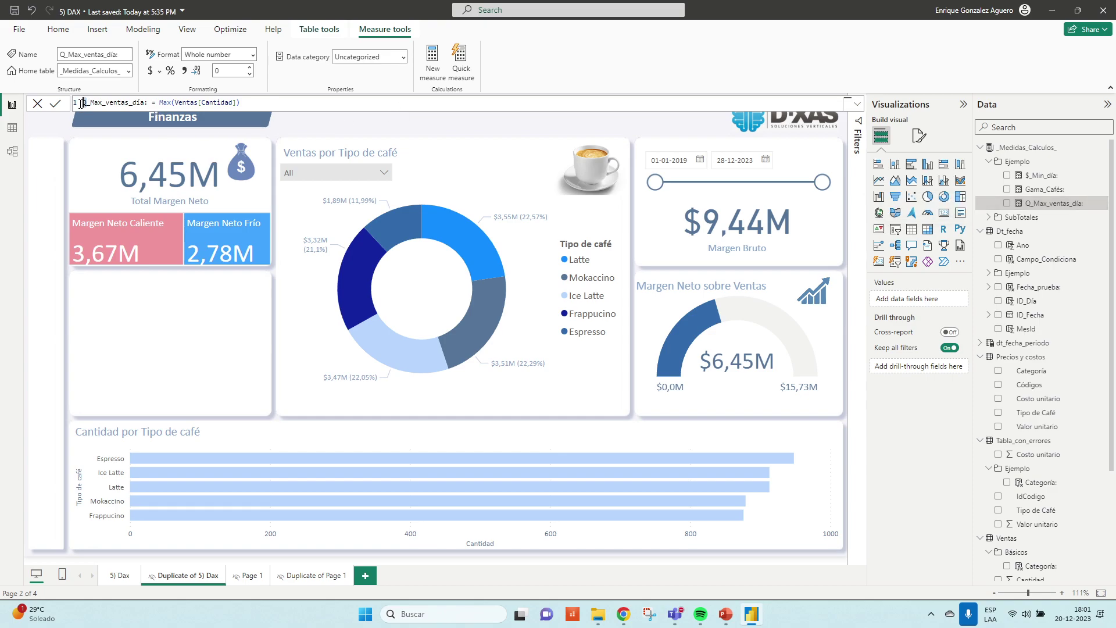
- Re-enter the argument of the Q_Max_ventas_día: measure so its formula reads Max(Ventas[Cantidad])
double_click(103, 103)
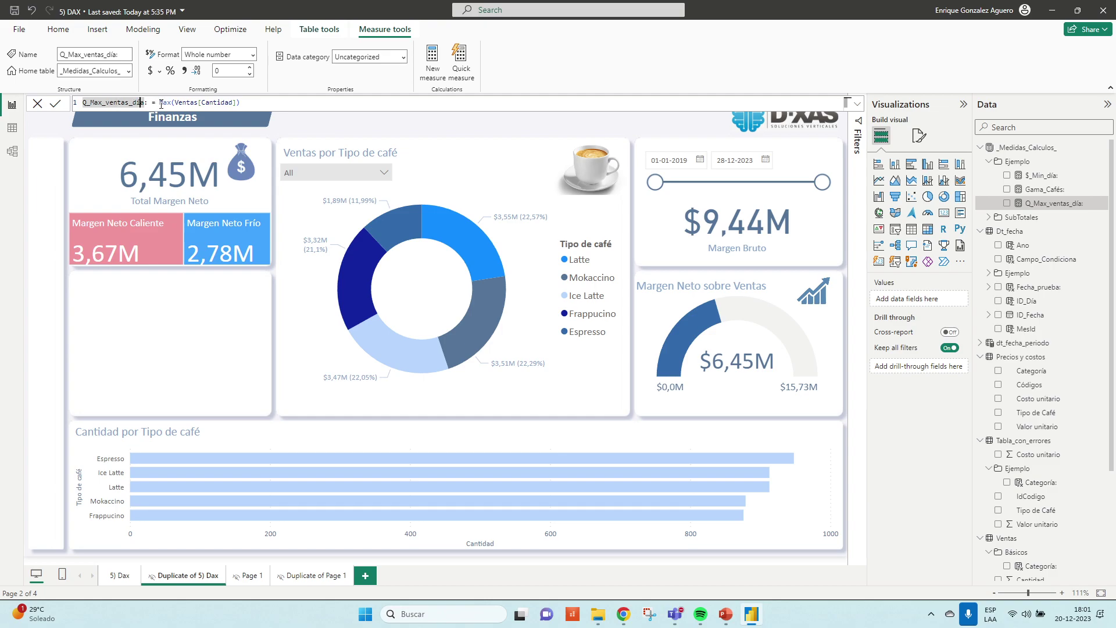
left_click_drag(159, 102, 331, 103)
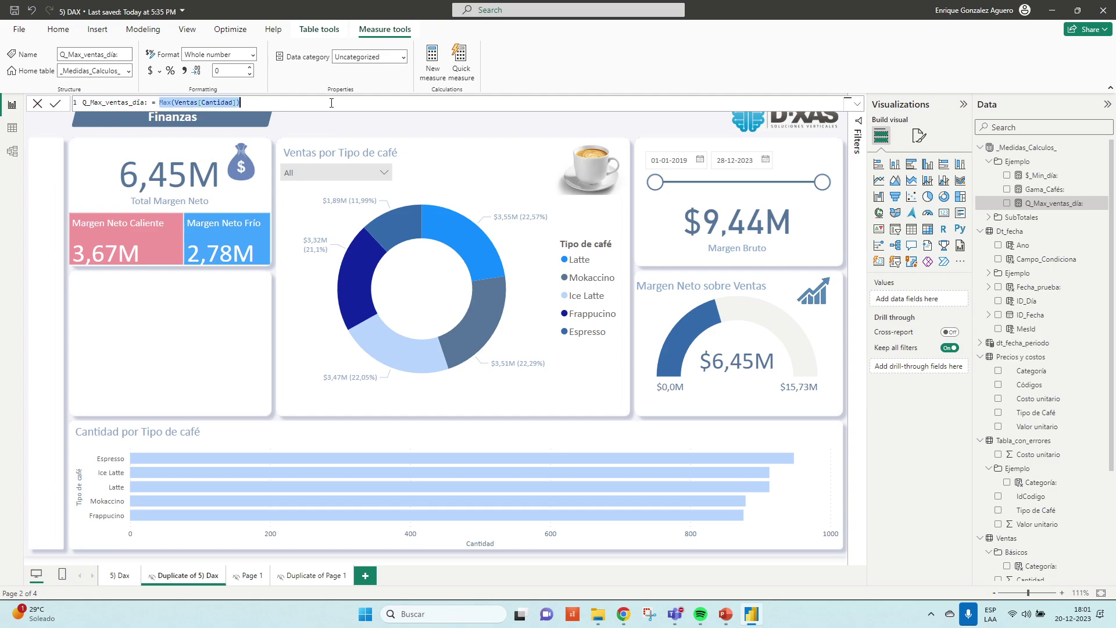
left_click(283, 104)
left_click_drag(175, 102, 359, 123)
key("BackSpace")
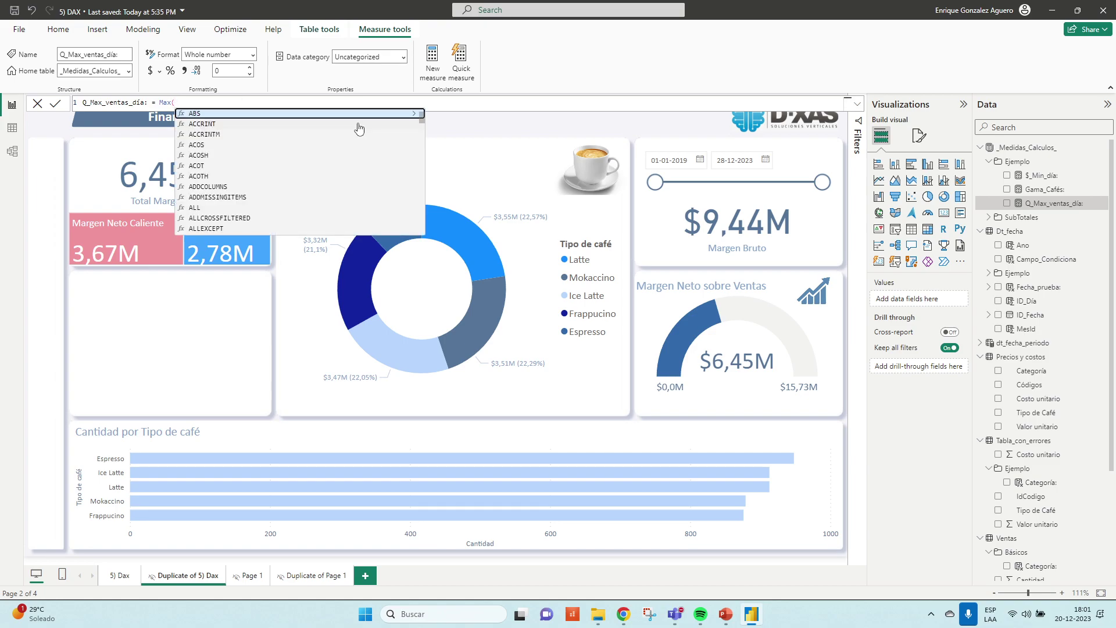
type("cantidad")
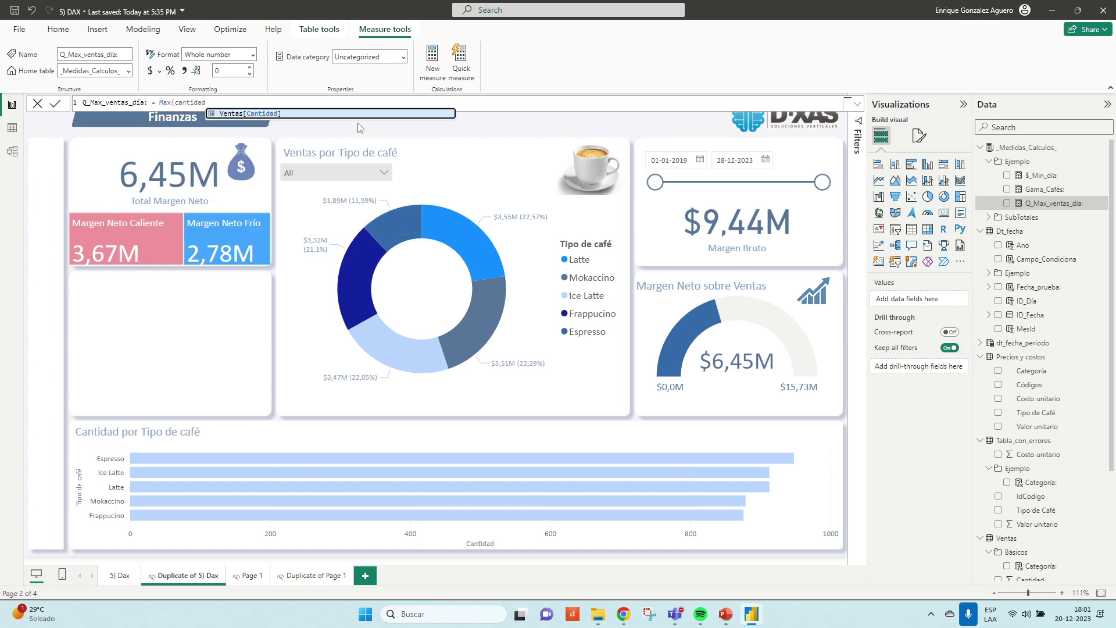
left_click(246, 115)
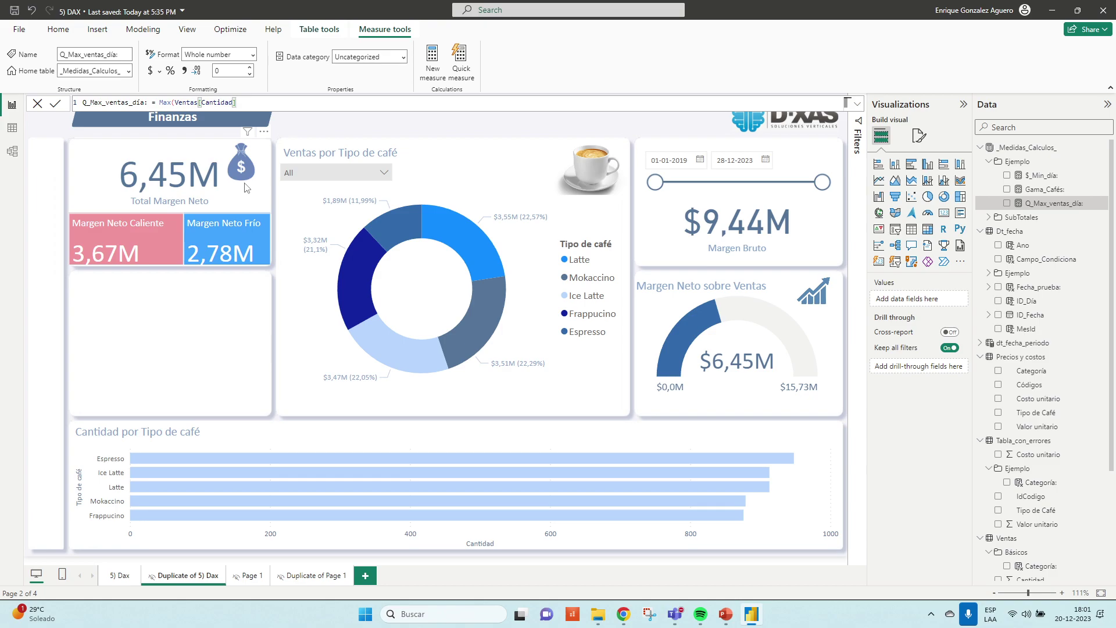
type(")")
left_click(498, 145)
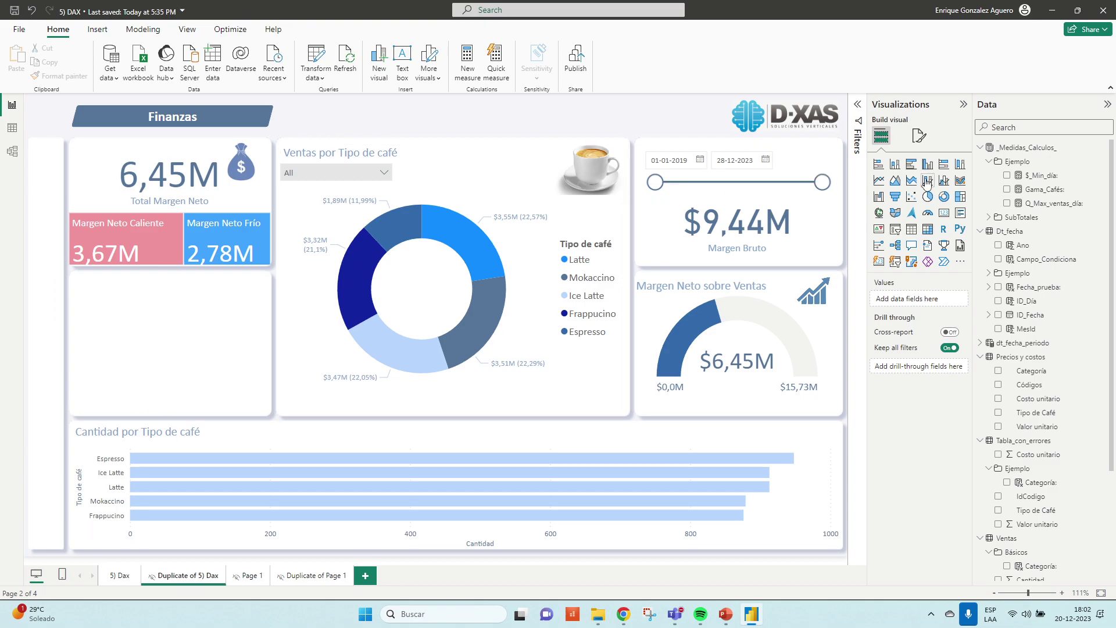
- Add a card showing the Q_Max_ventas_día: measure, then remove that card from the report page
left_click(944, 213)
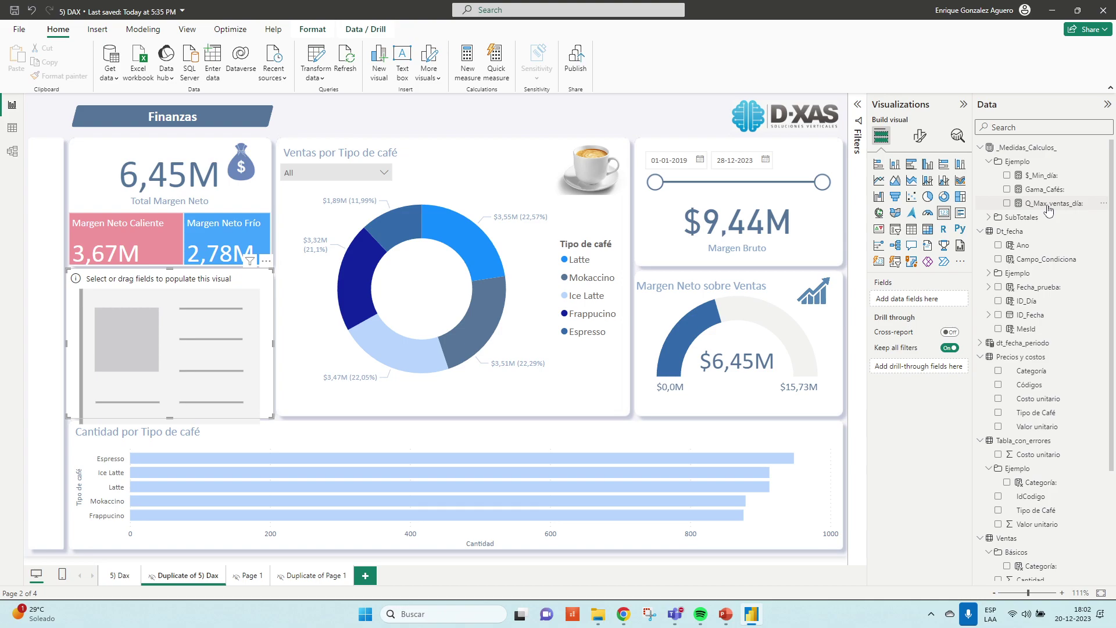
left_click(1048, 209)
left_click_drag(1048, 208, 908, 300)
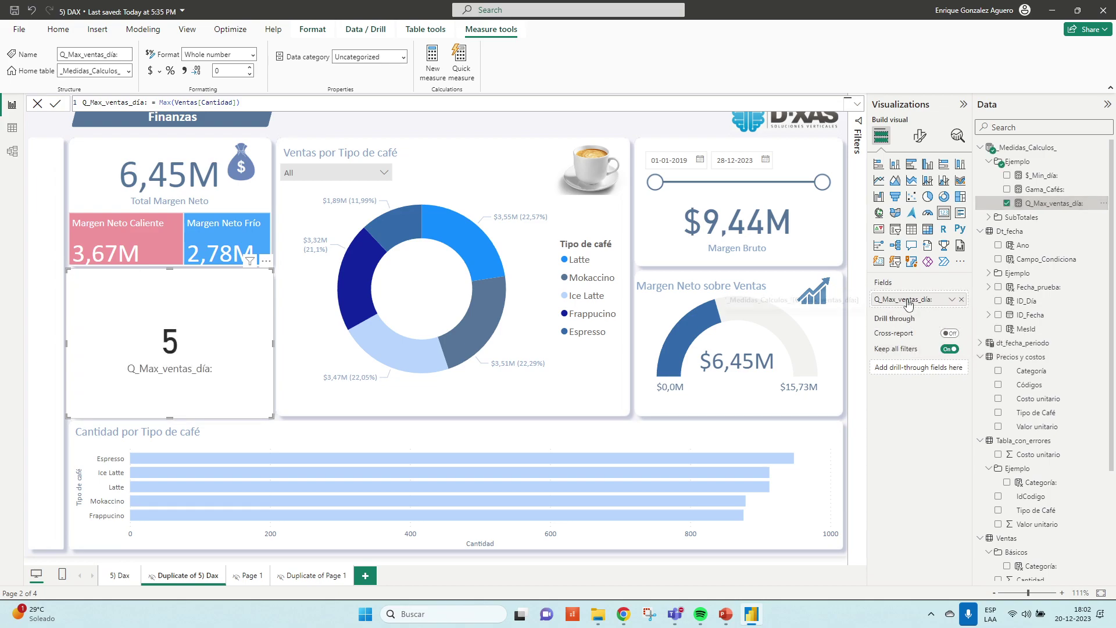
left_click(186, 315)
- Switch to PowerPoint and present the Medidas básicas slide to review the MIN function, then end the show
key("alt+Tab")
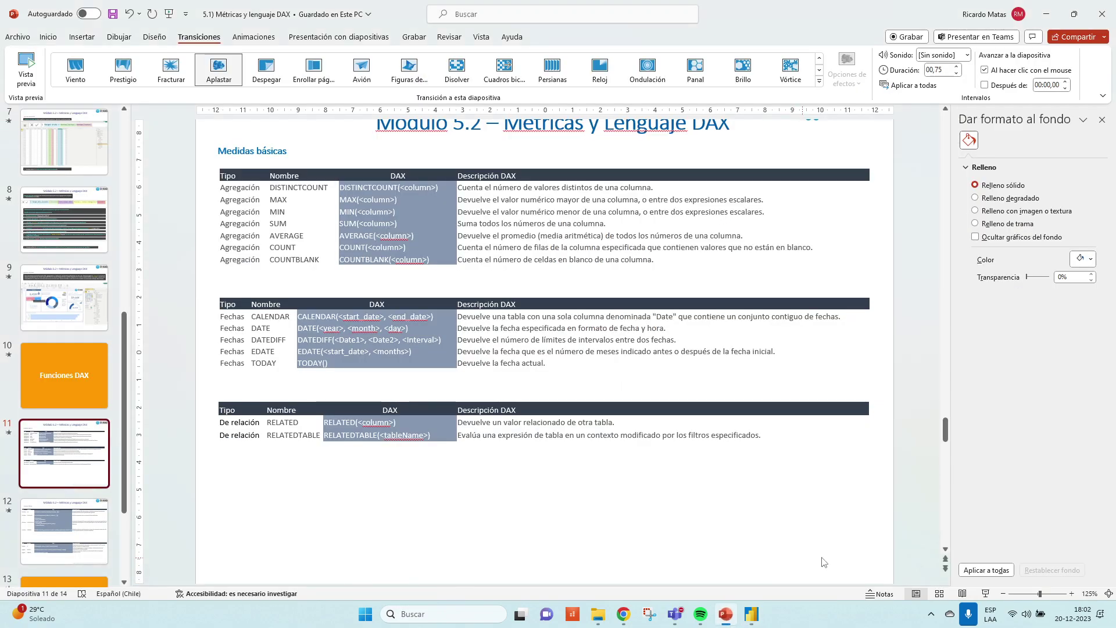
left_click(985, 593)
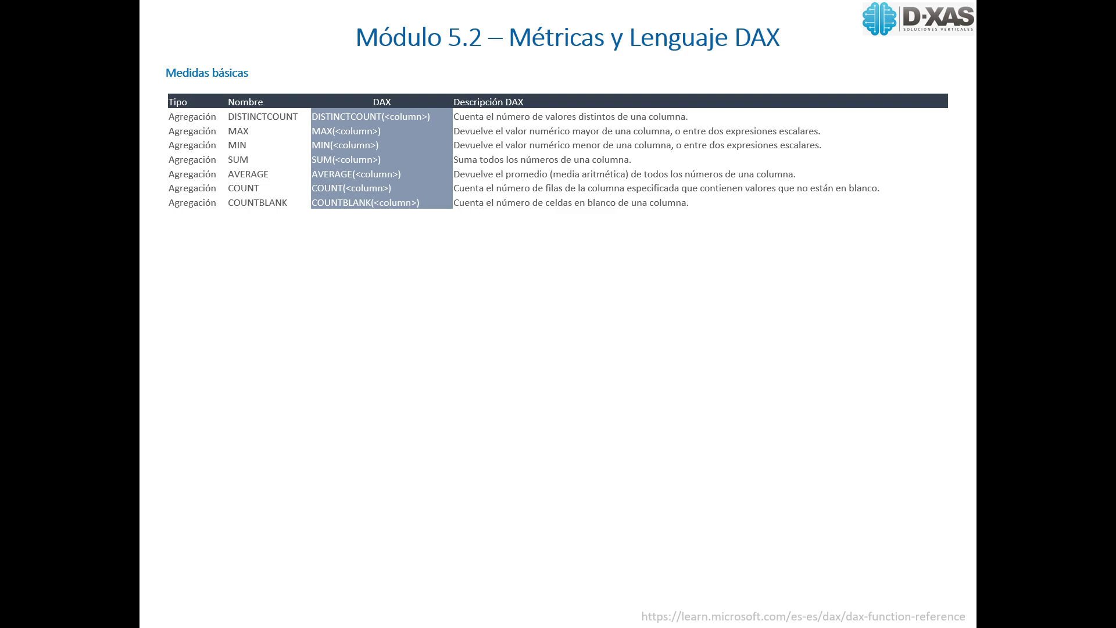
key("Escape")
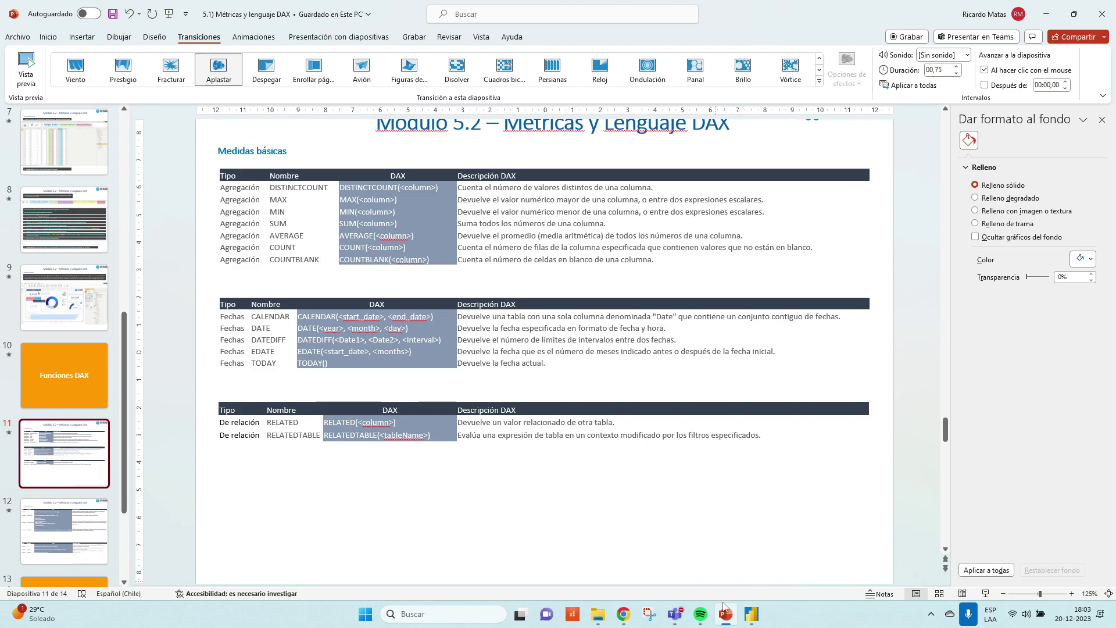
- Return to Power BI, open the $_Min_día: measure and clear the expression after its equals sign
left_click(751, 614)
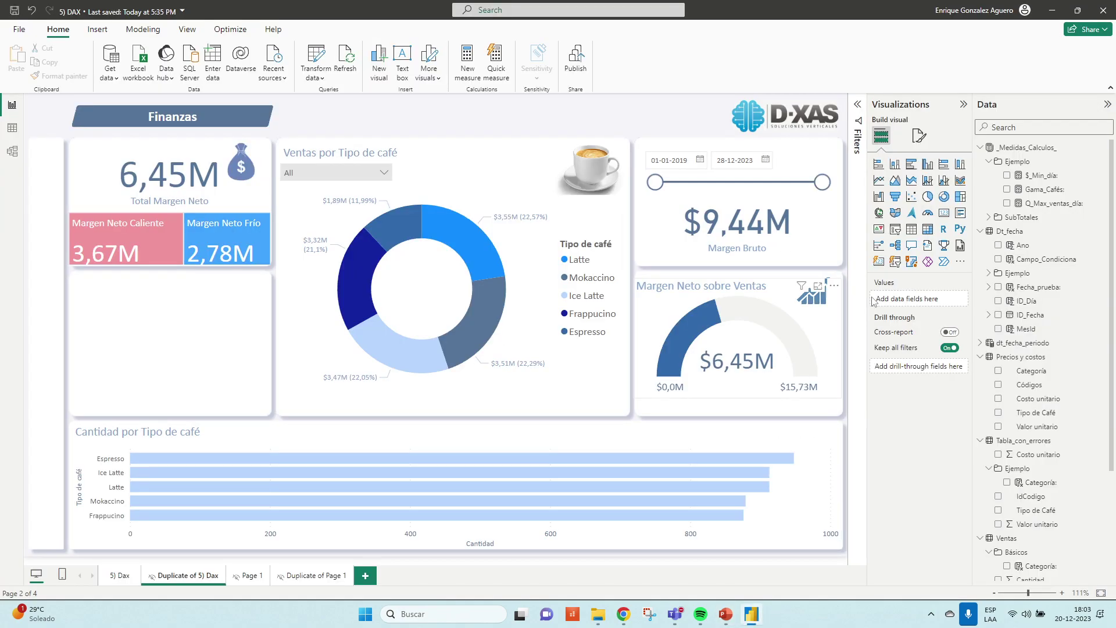
left_click(1044, 176)
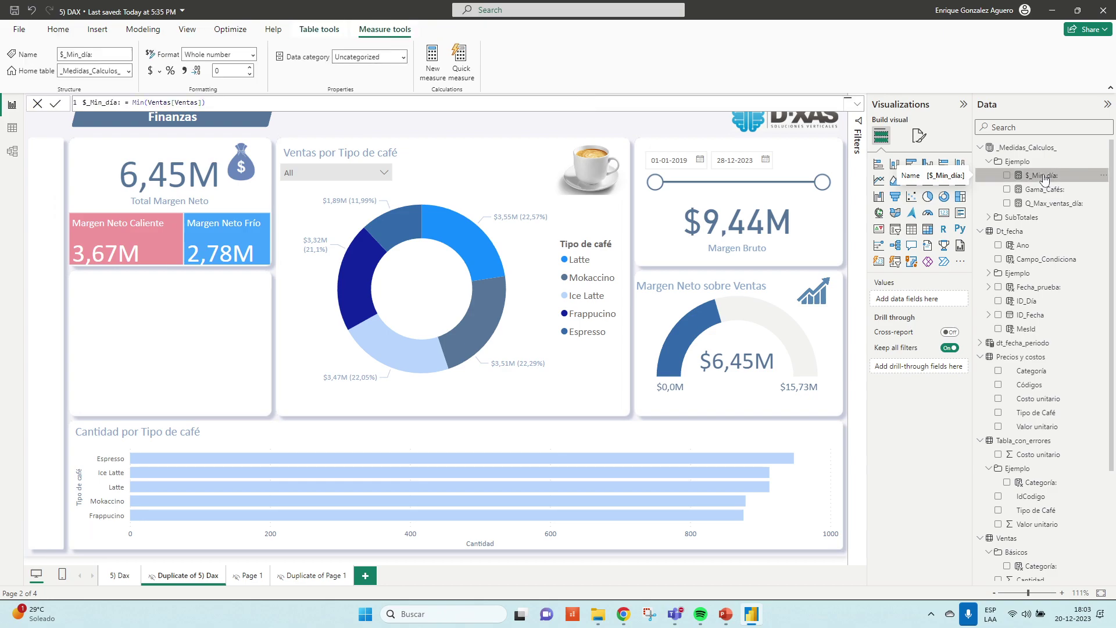
double_click(139, 102)
key("shift+End")
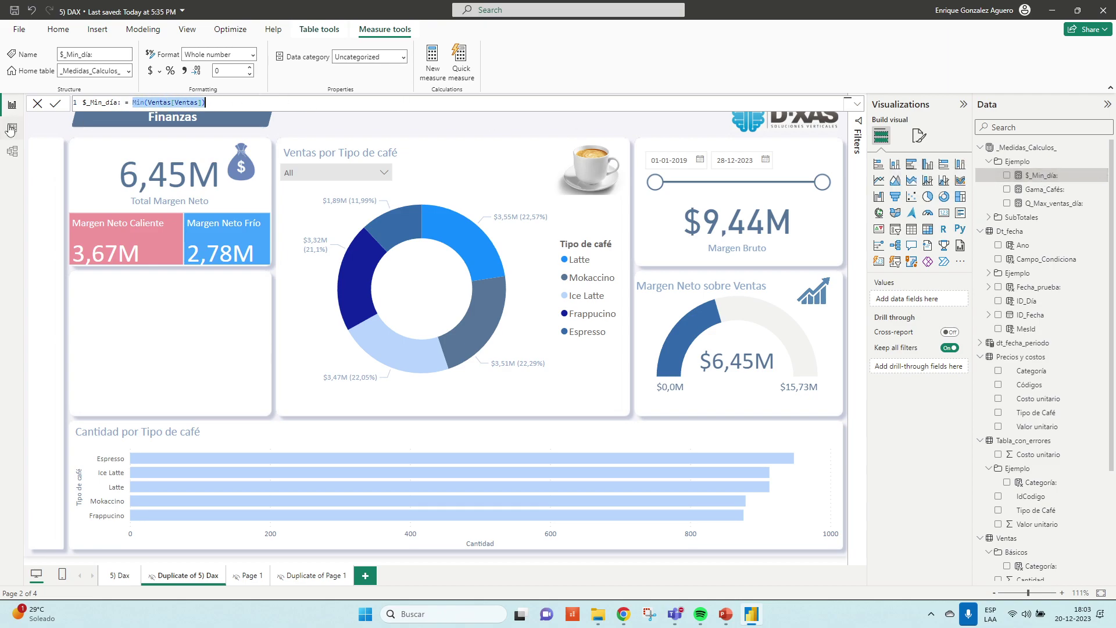
key("BackSpace")
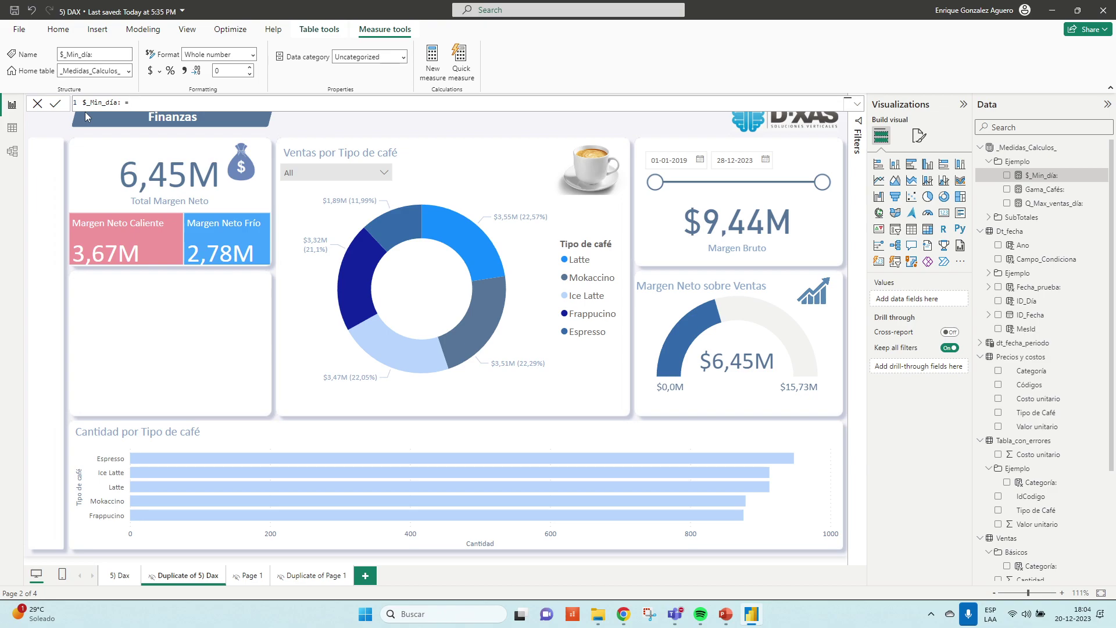
- Define the $_Min_día: measure as Min(Ventas[Ventas]) and commit the formula
type("M")
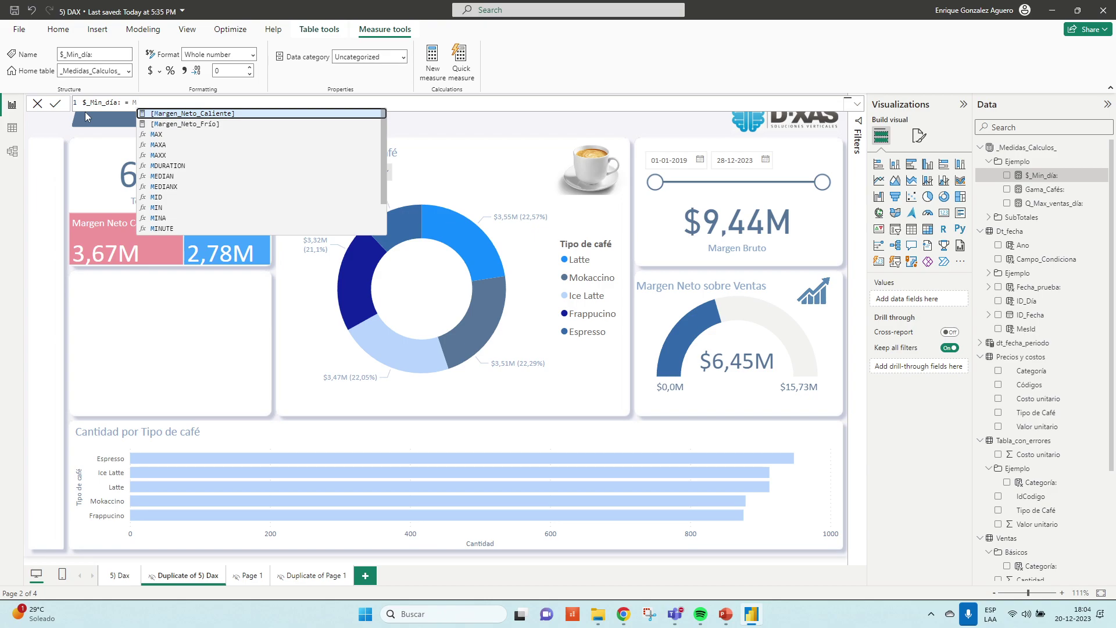
type("in")
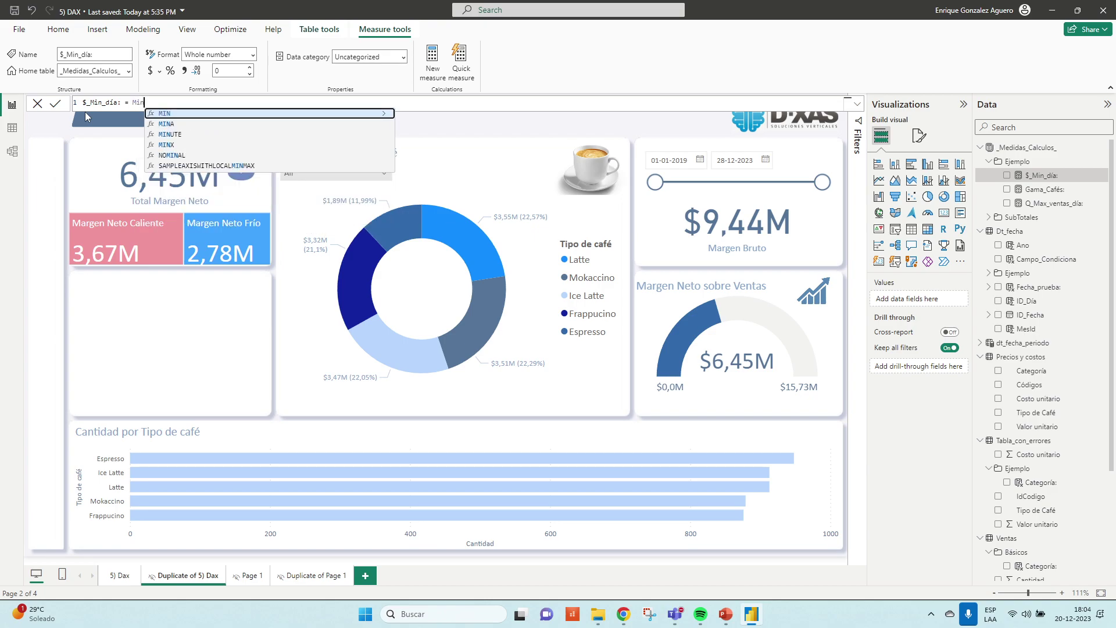
type("(")
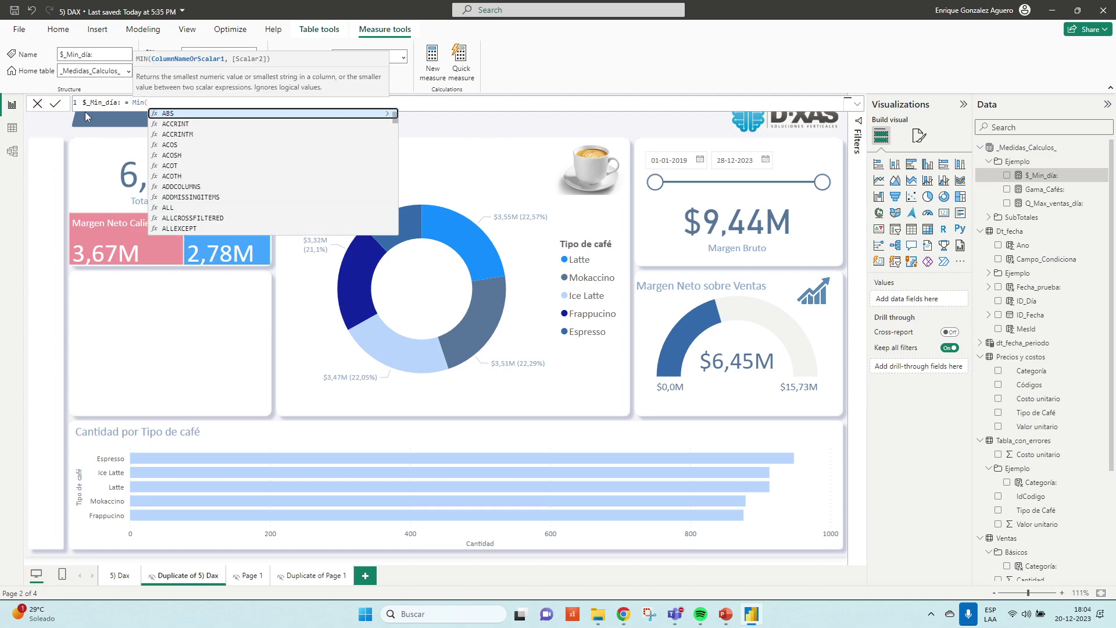
type("ventas")
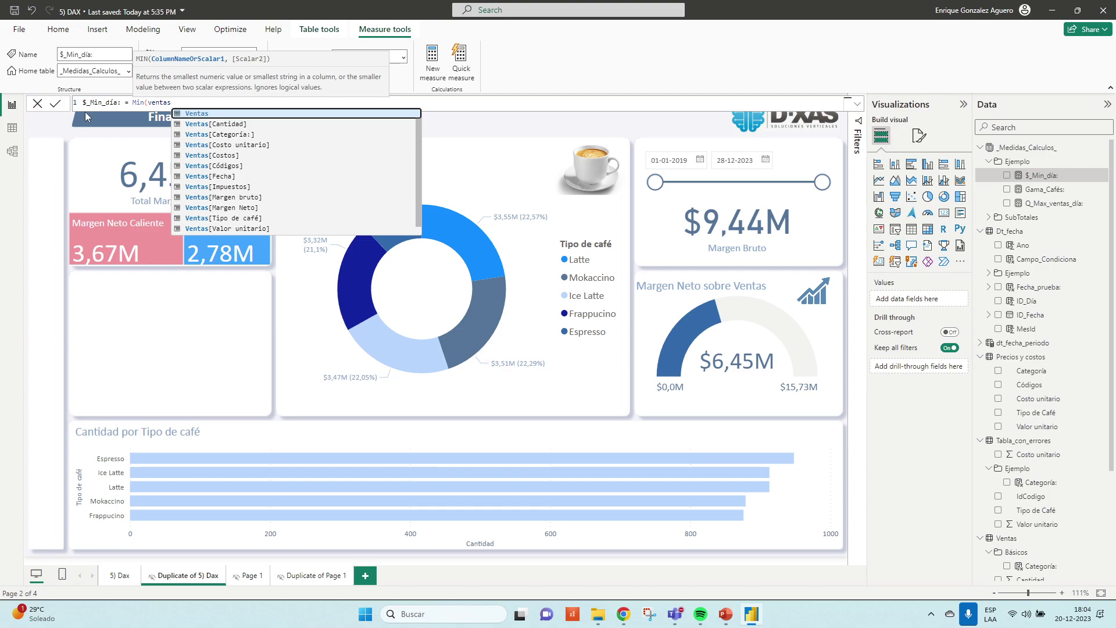
scroll(198, 192, "down", 1)
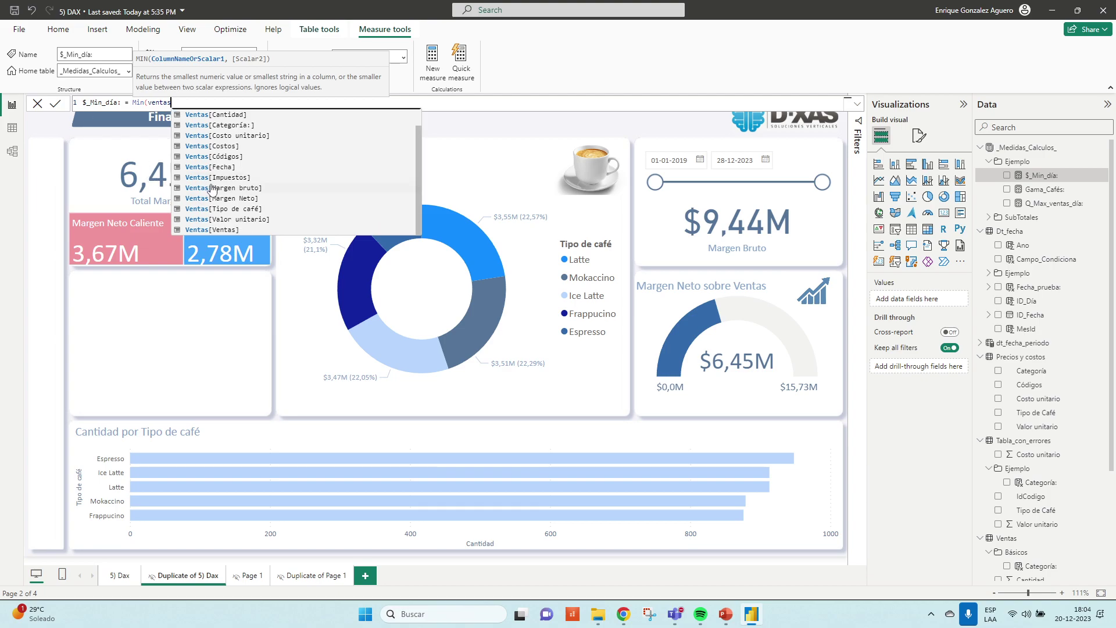
left_click(231, 230)
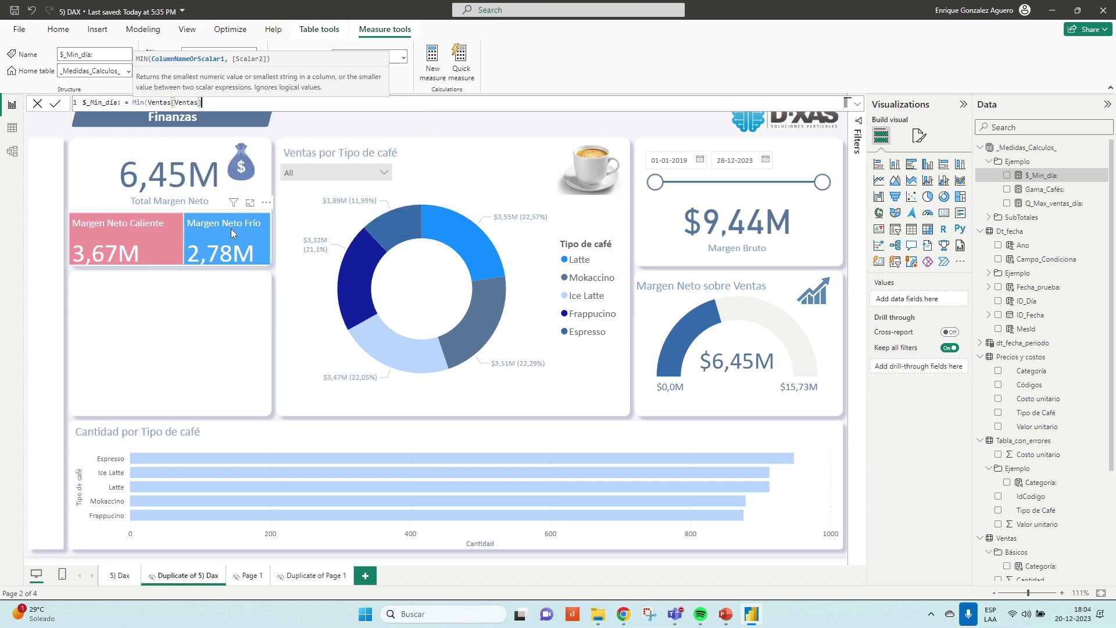
type(")")
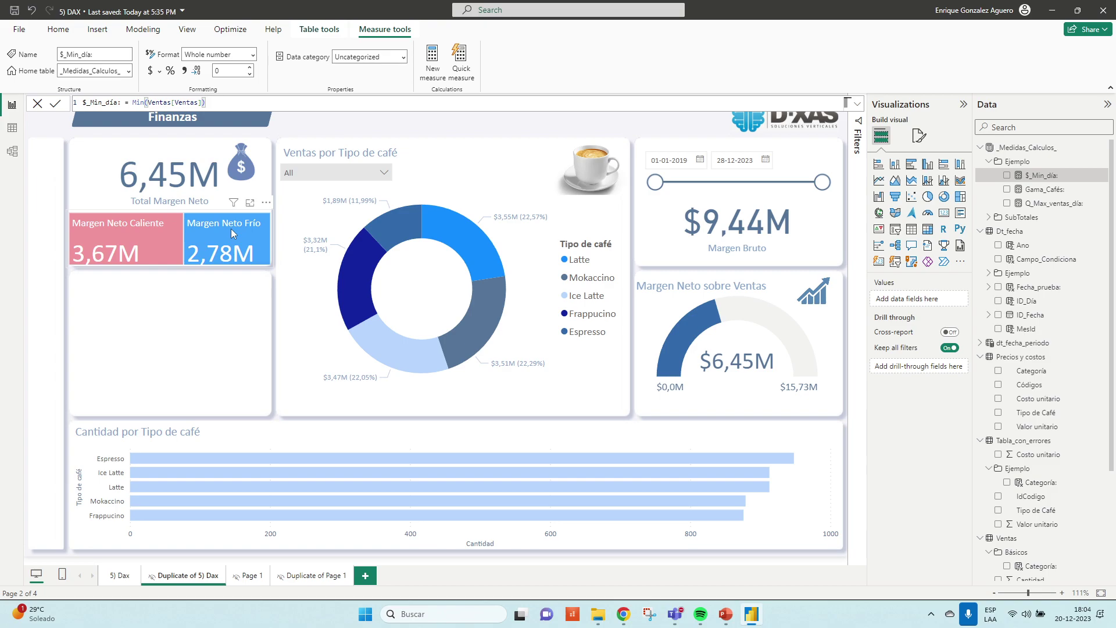
key("Return")
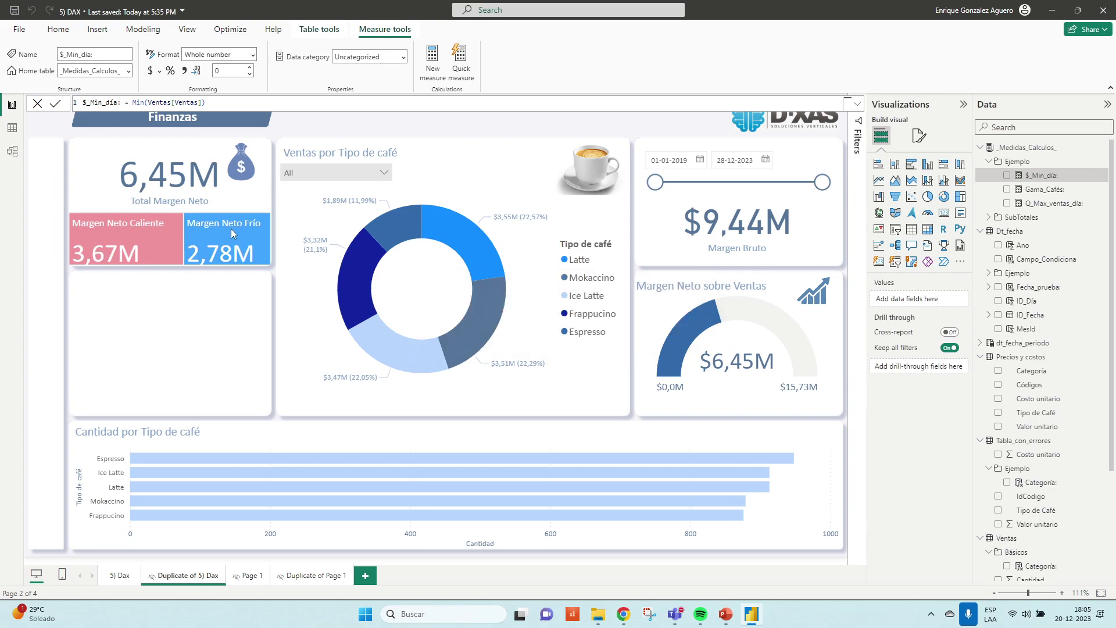
- Add a card showing the $_Min_día: measure, then take that card off the report page again
left_click(245, 324)
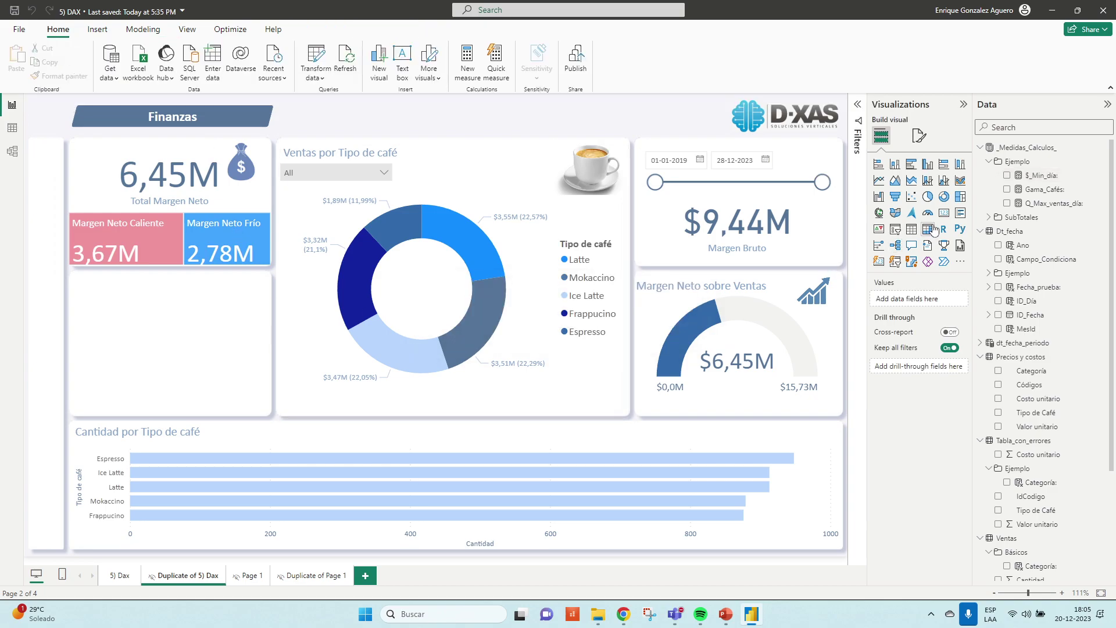
left_click(943, 212)
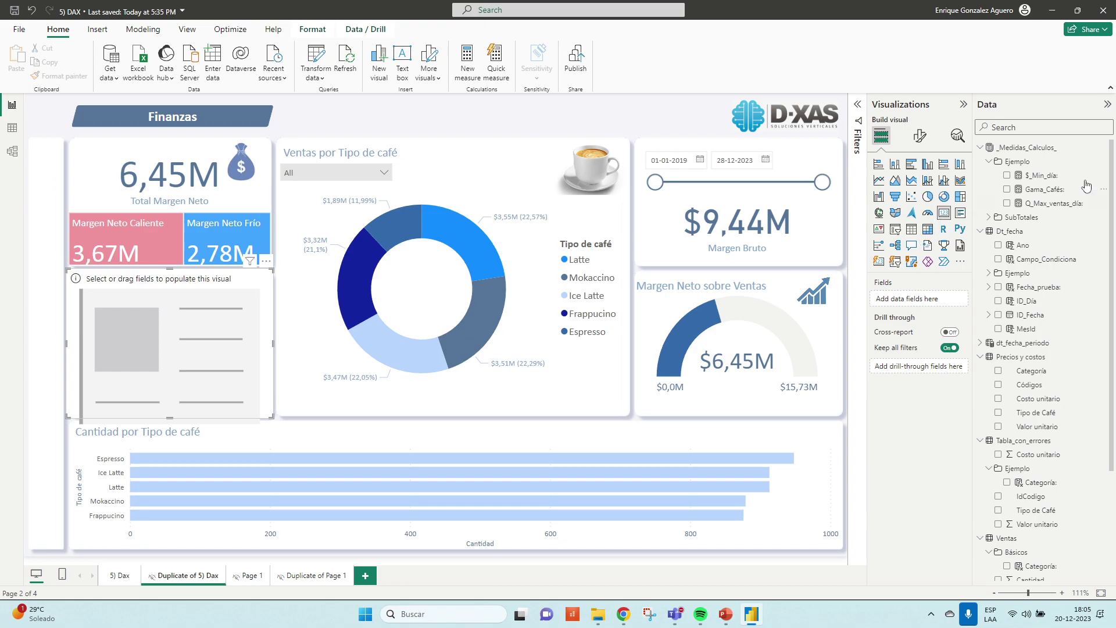
left_click_drag(1045, 175, 929, 306)
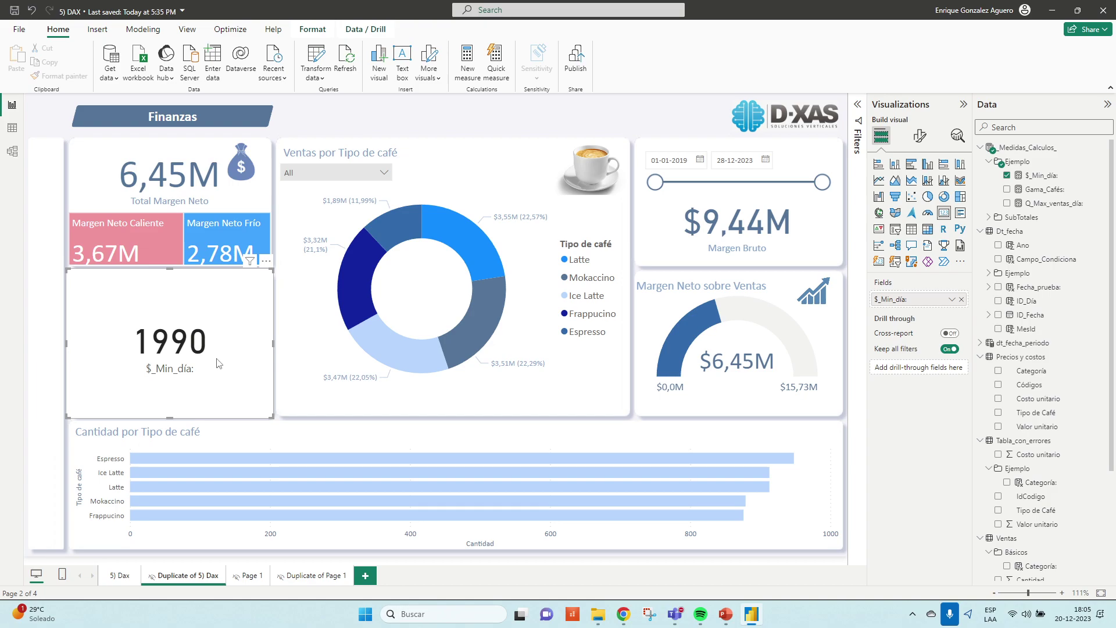
key("ctrl+z")
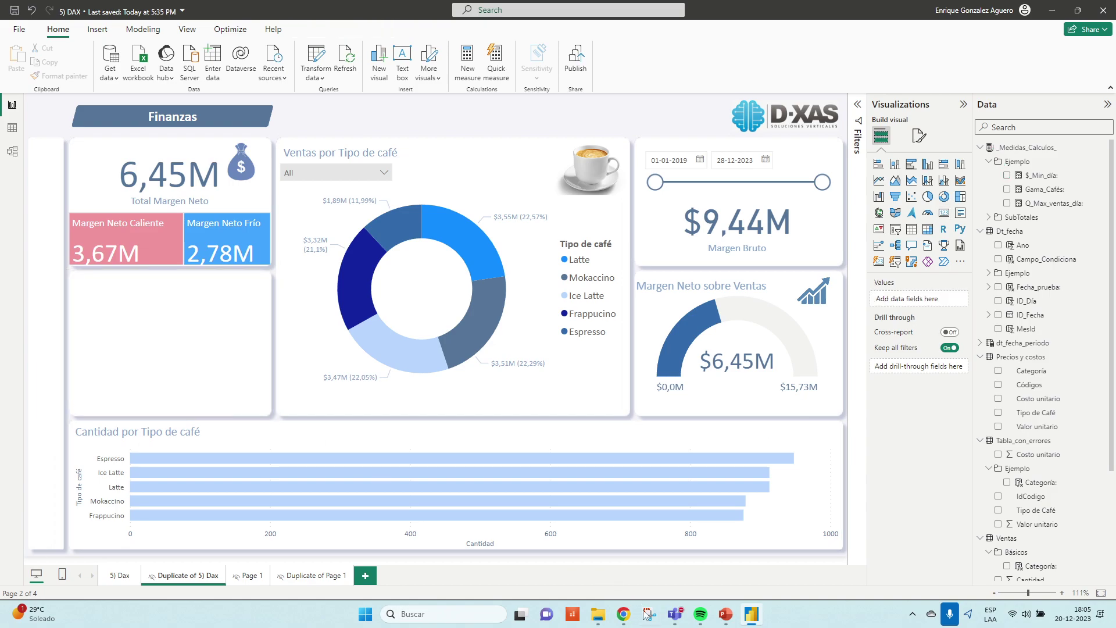
- Switch to PowerPoint and present the Medidas básicas slide, advancing to the table of date functions
left_click(719, 622)
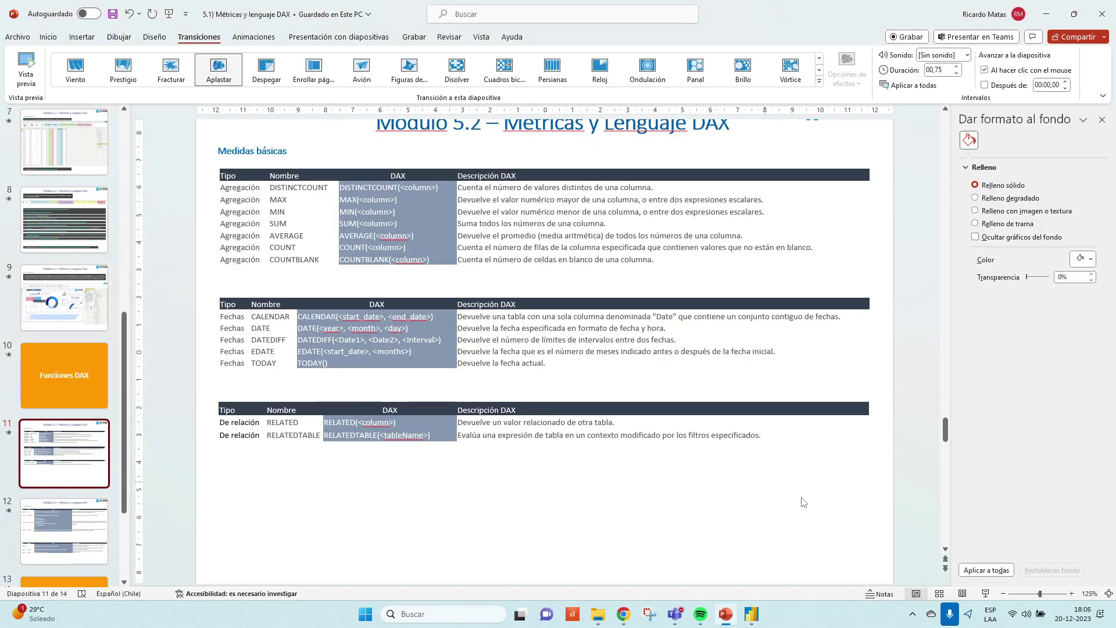
left_click(985, 593)
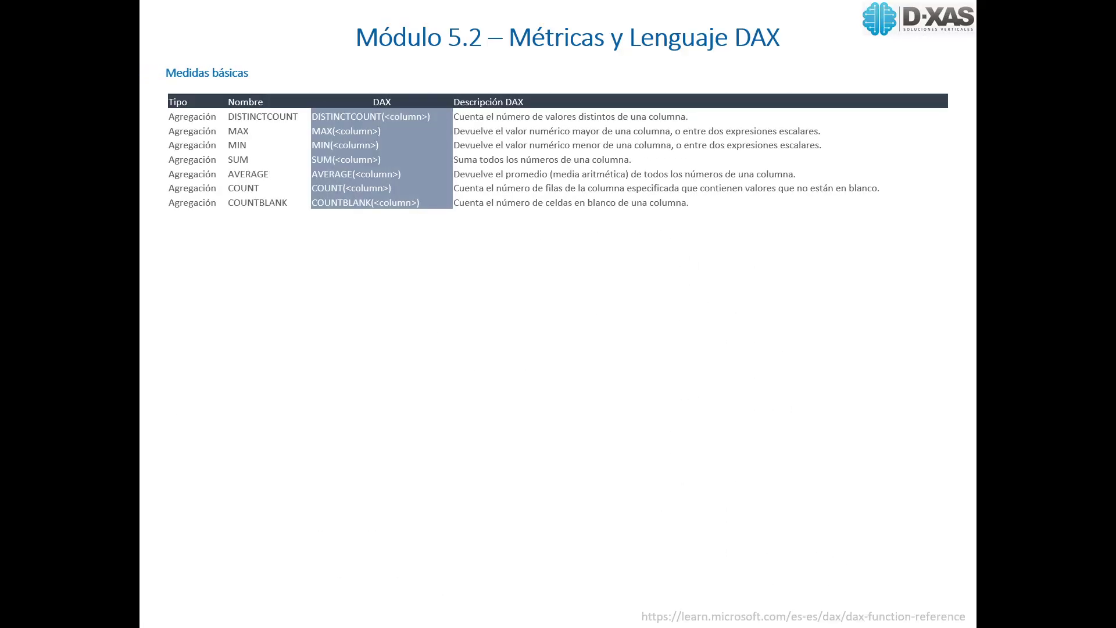
key("Right")
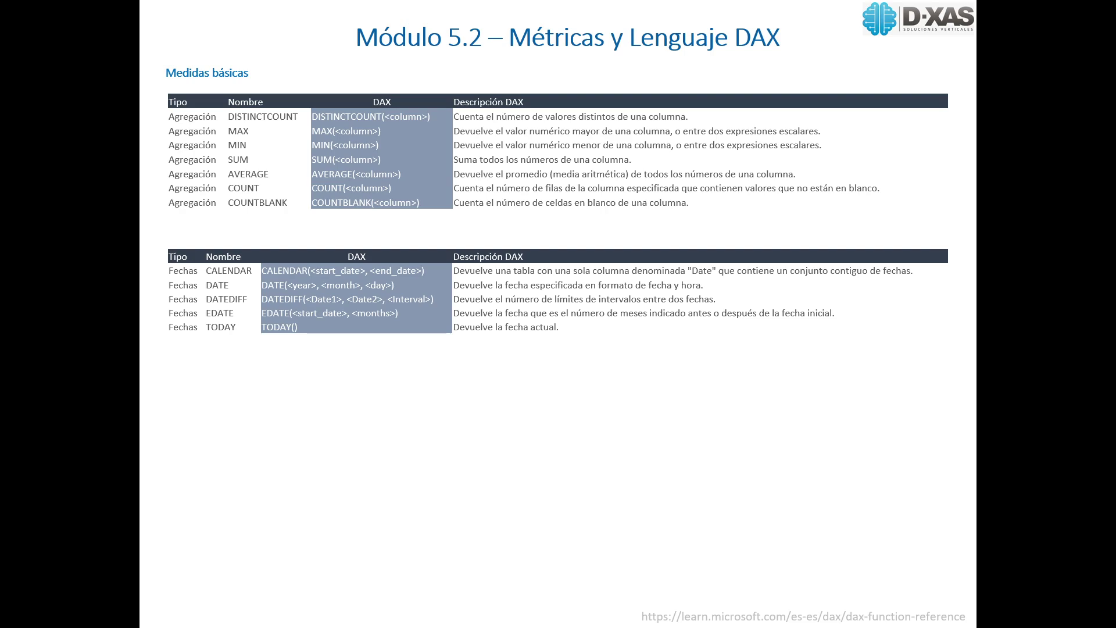
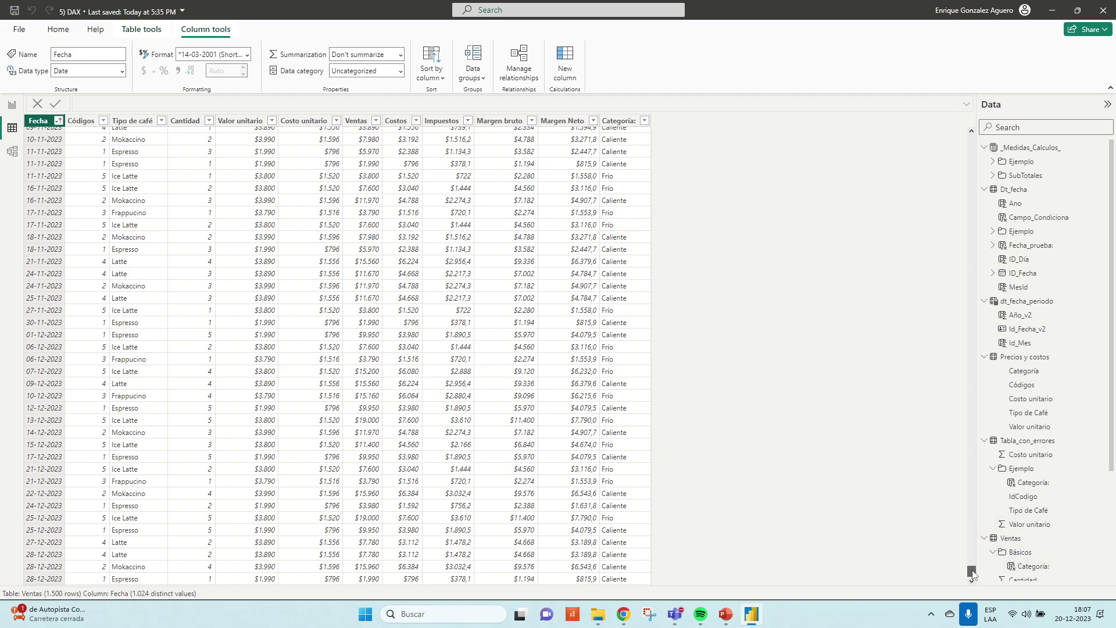
- Examine the earliest Fecha records of the Ventas table in Power BI, then return to the report view
left_click_drag(972, 572, 972, 137)
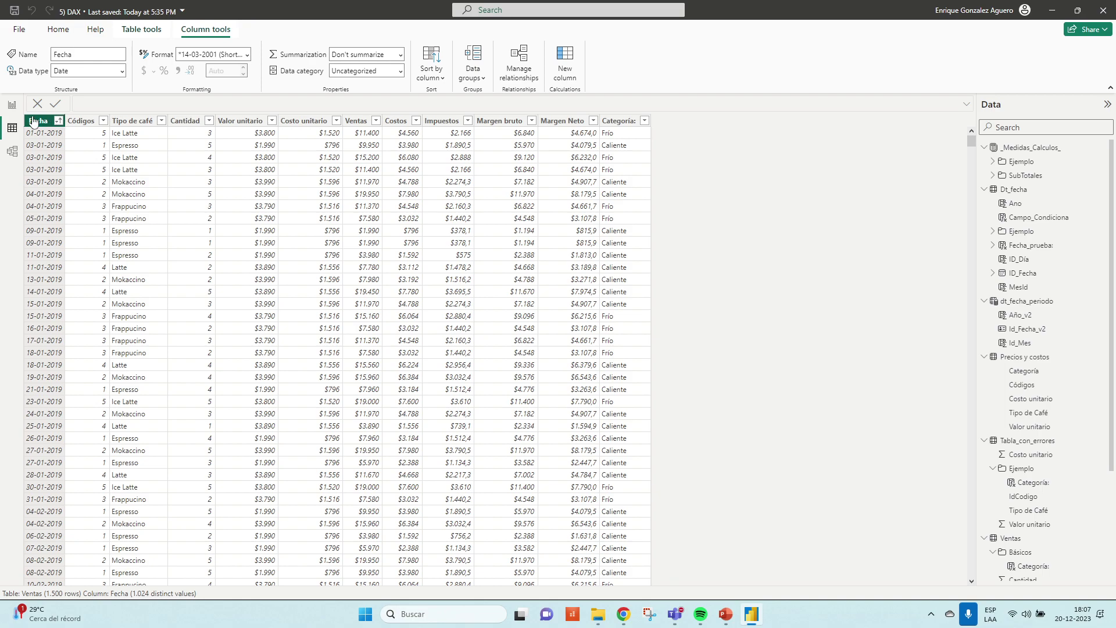
left_click(13, 109)
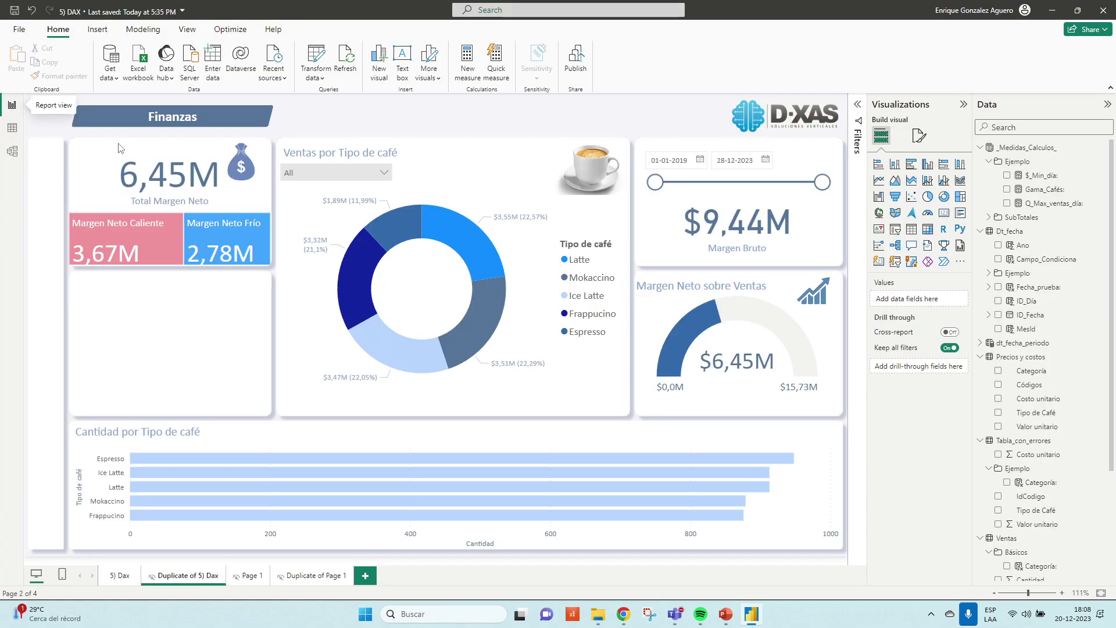
- Switch to PowerPoint and present the Medidas básicas slide to review the date functions table, ending the slide show when done
key("alt+Tab")
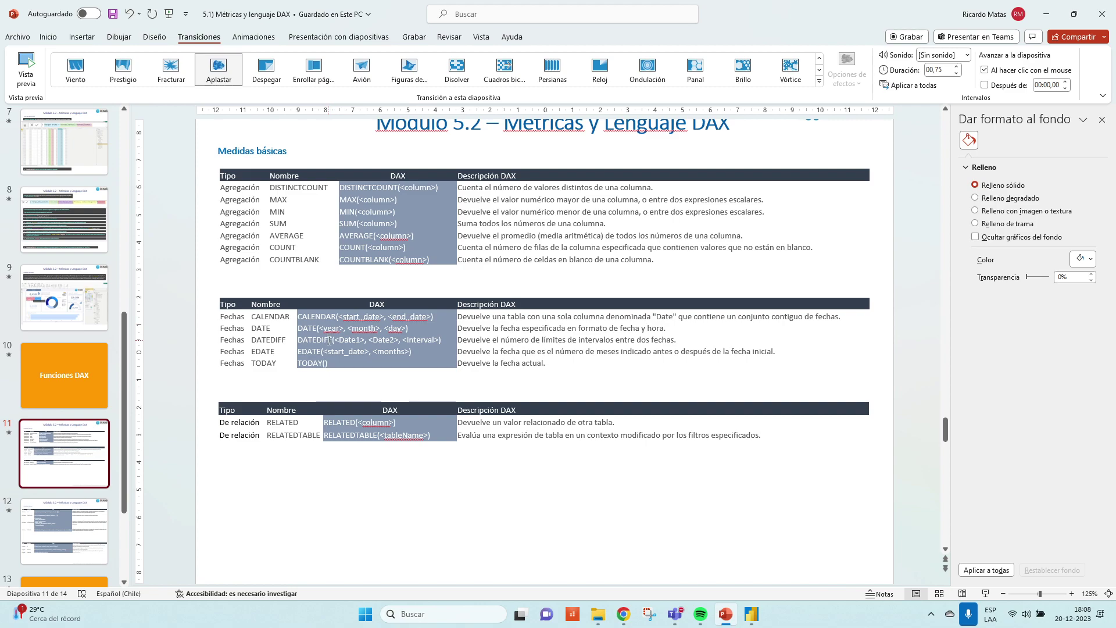
left_click(308, 328)
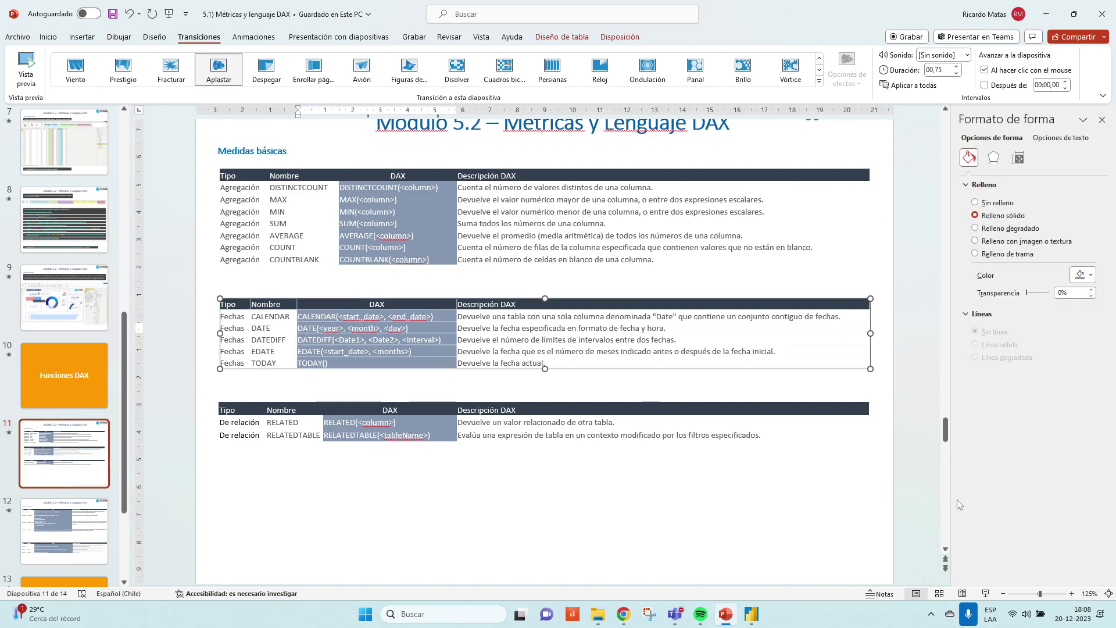
left_click(986, 594)
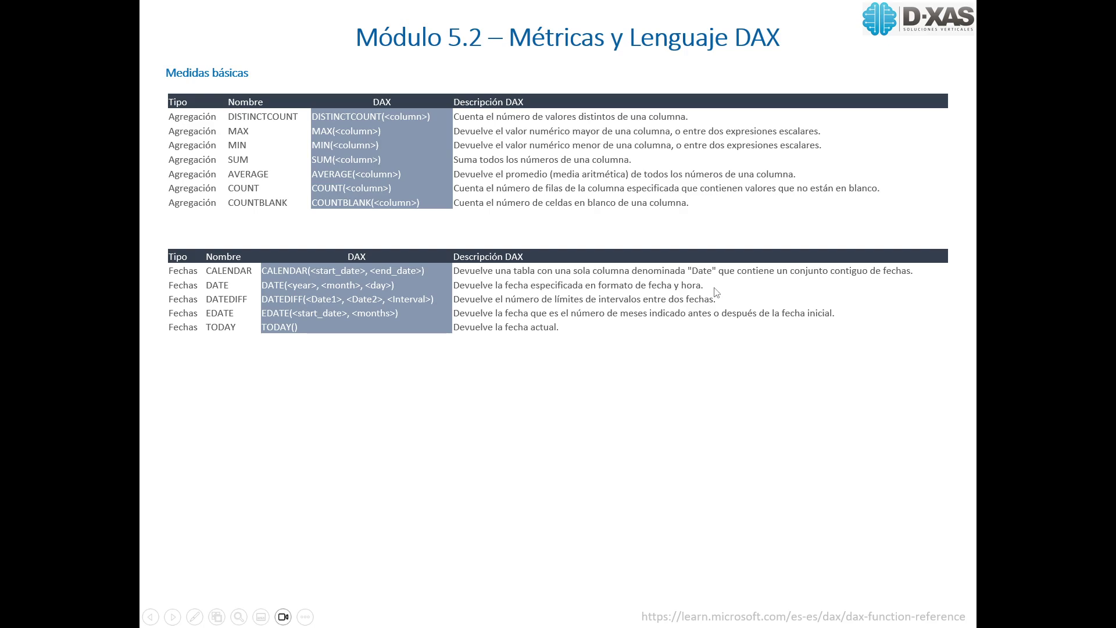
key("Escape")
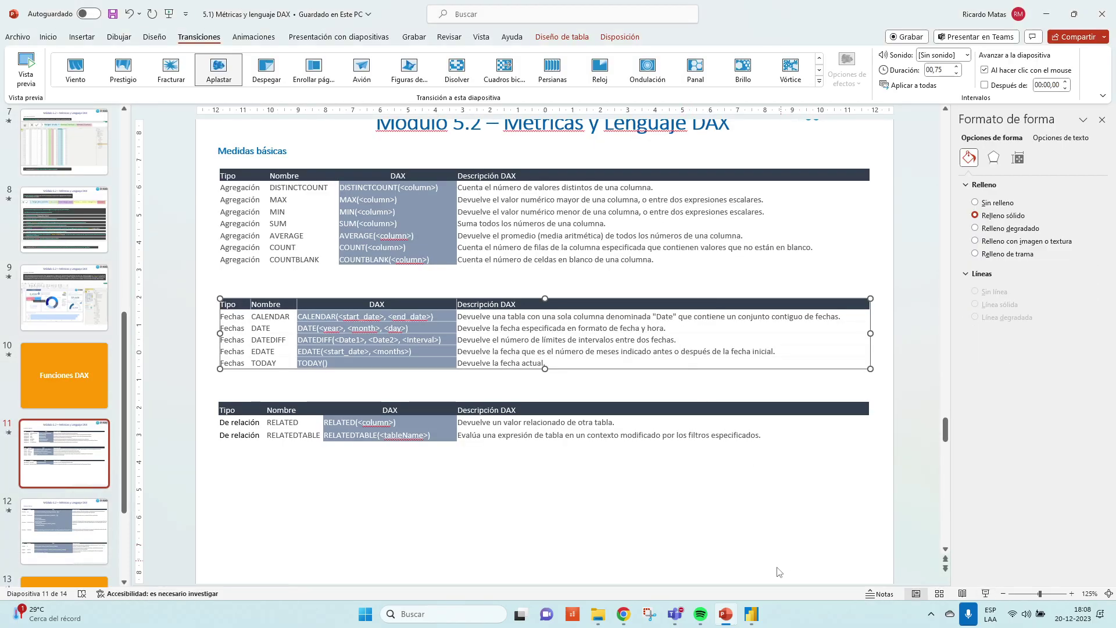
- Switch to Power BI and delete the Fecha_prueba: and Fecha_mes anterior: columns from the Dt_fecha table in table view
left_click(758, 619)
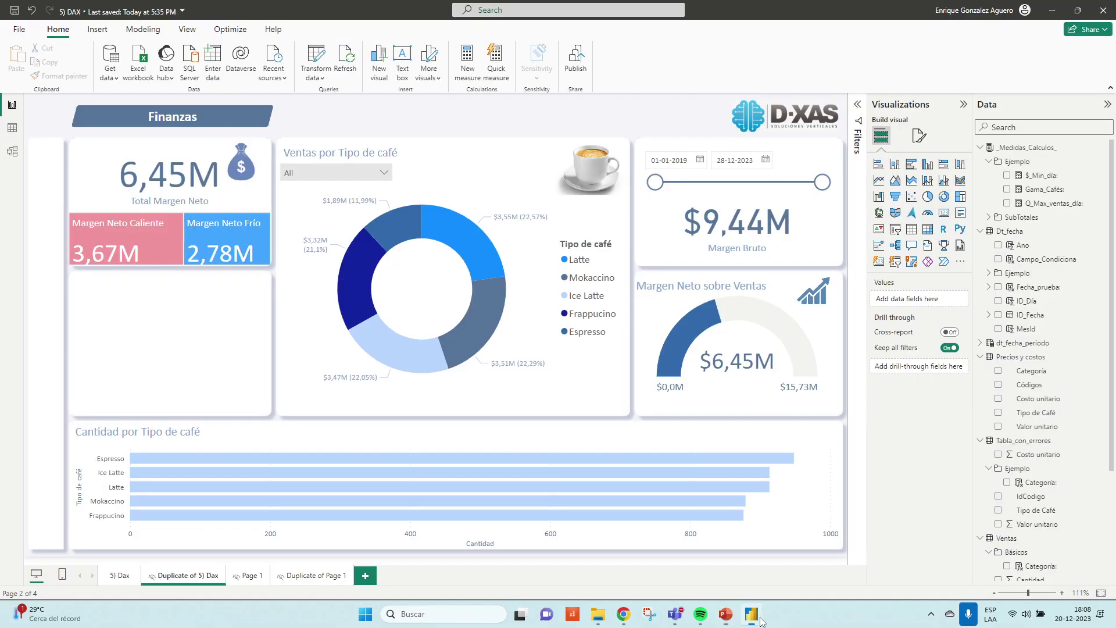
left_click(13, 129)
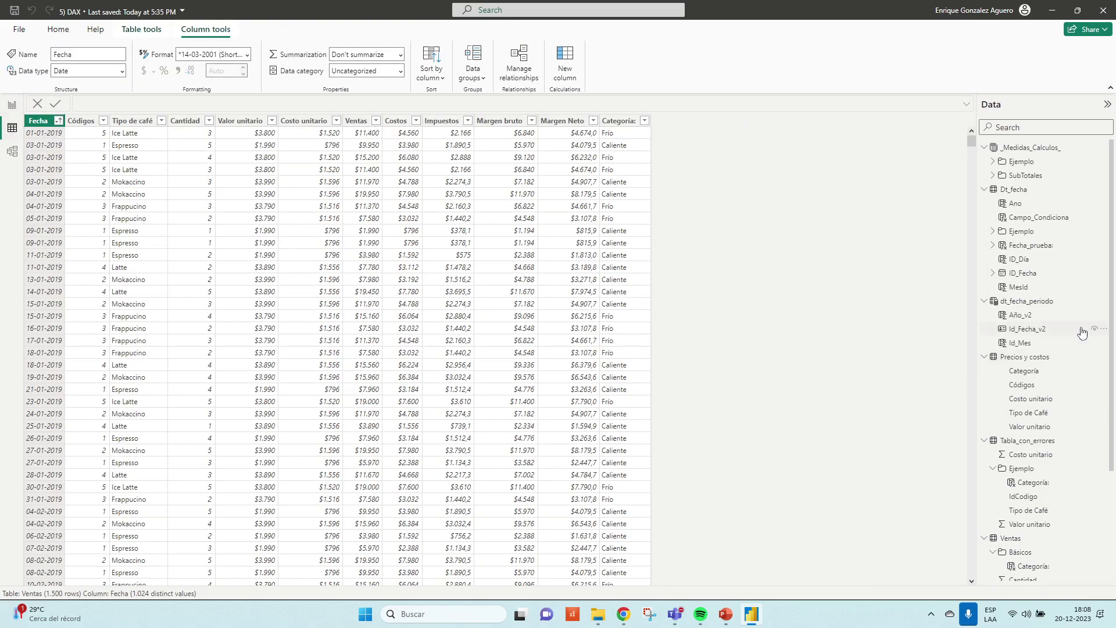
left_click(1016, 190)
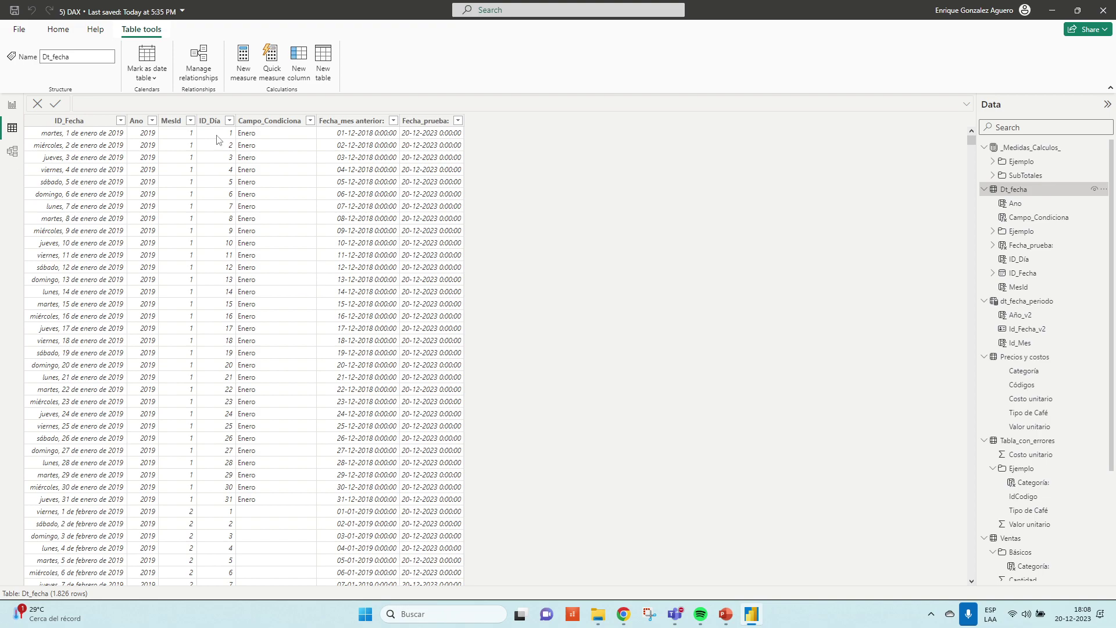
left_click(415, 122)
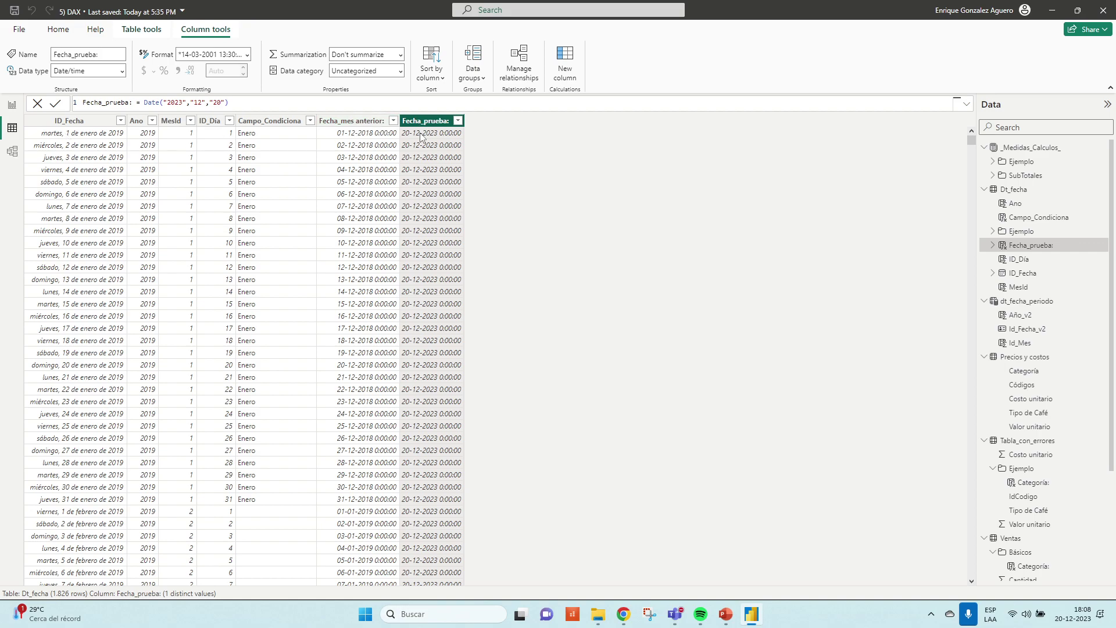
right_click(419, 124)
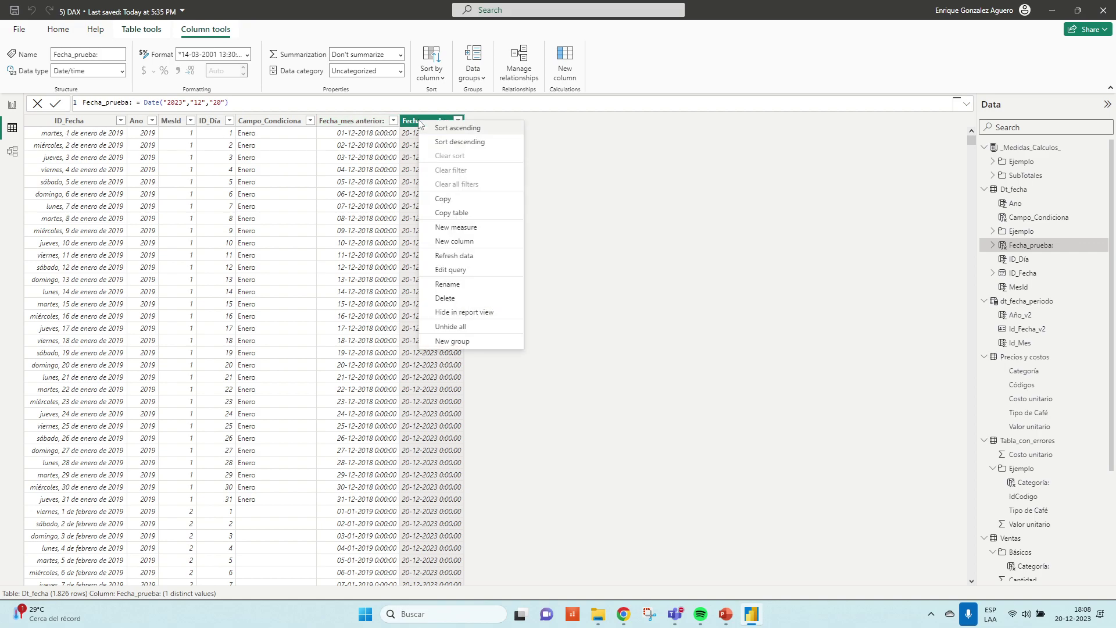
left_click(481, 299)
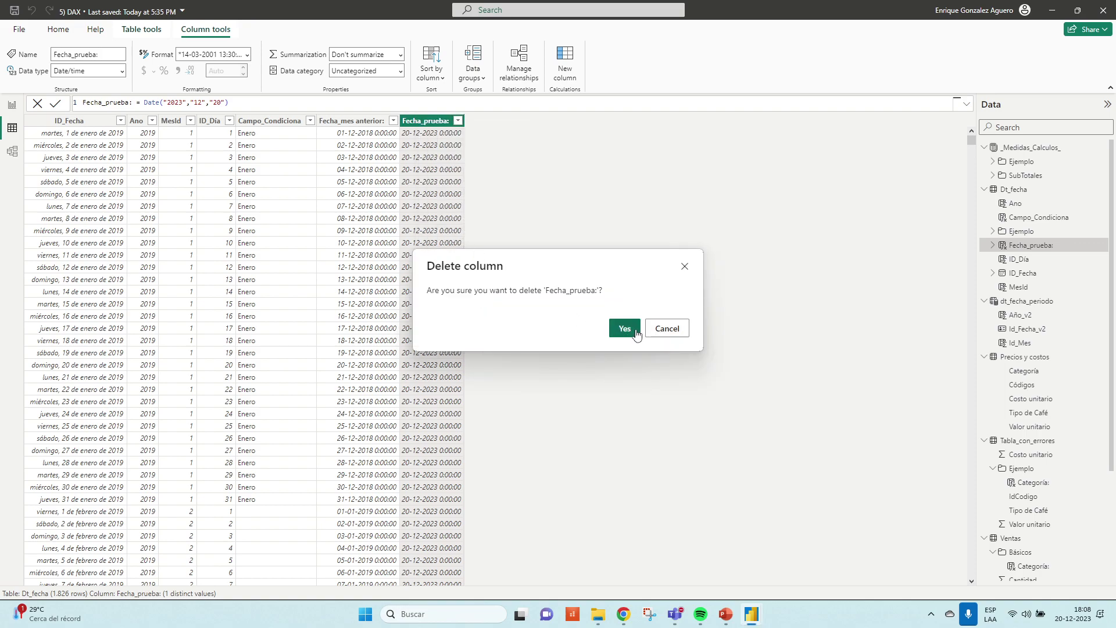
left_click(635, 332)
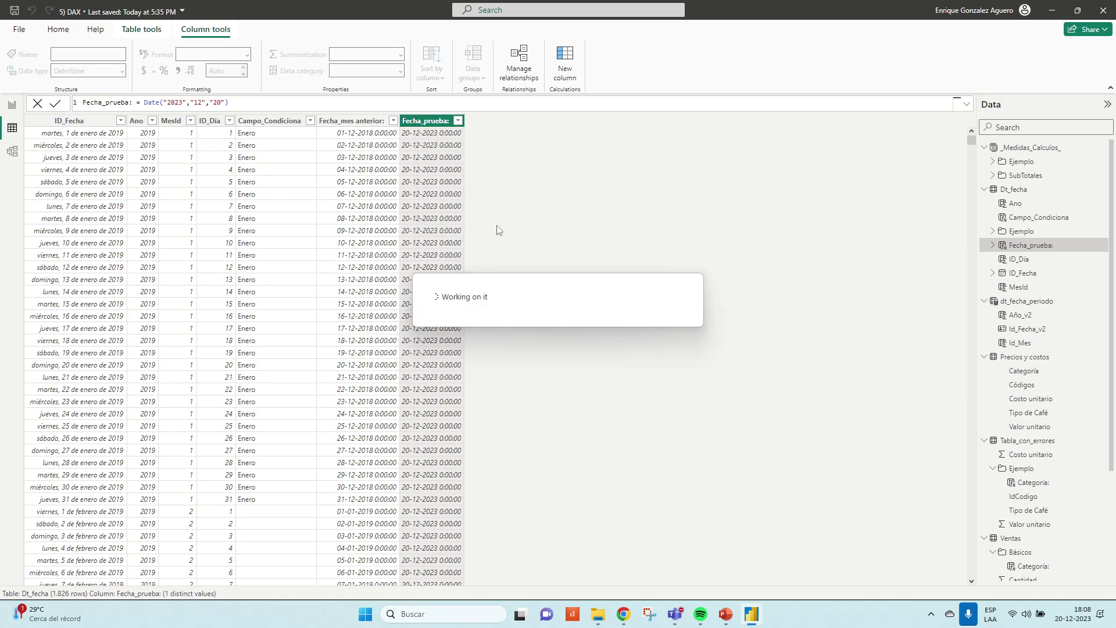
right_click(355, 124)
left_click(405, 299)
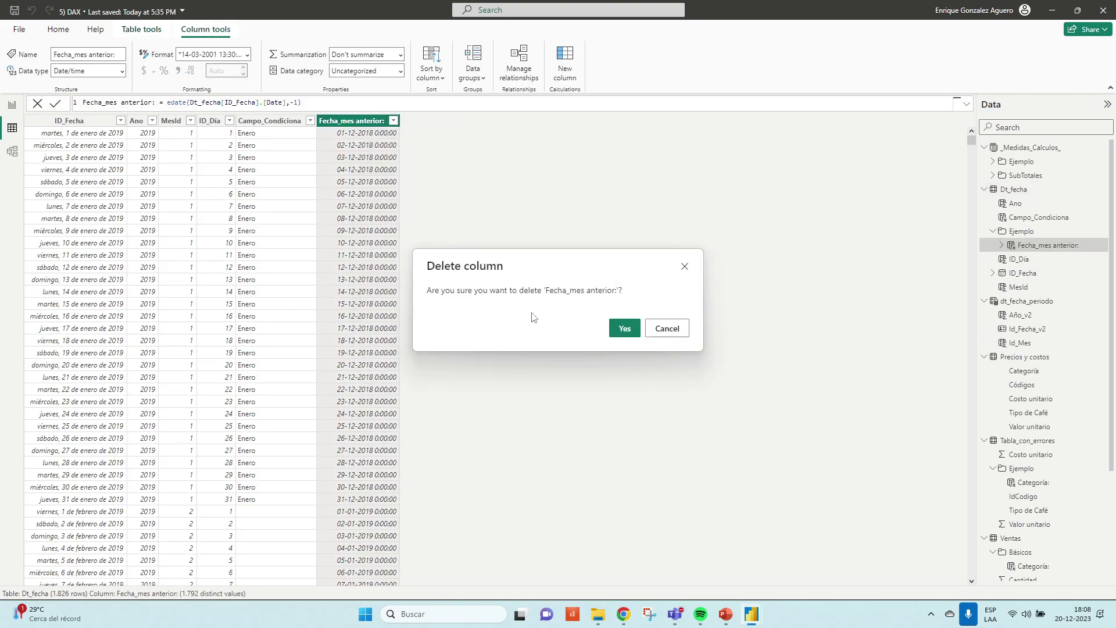
left_click(622, 327)
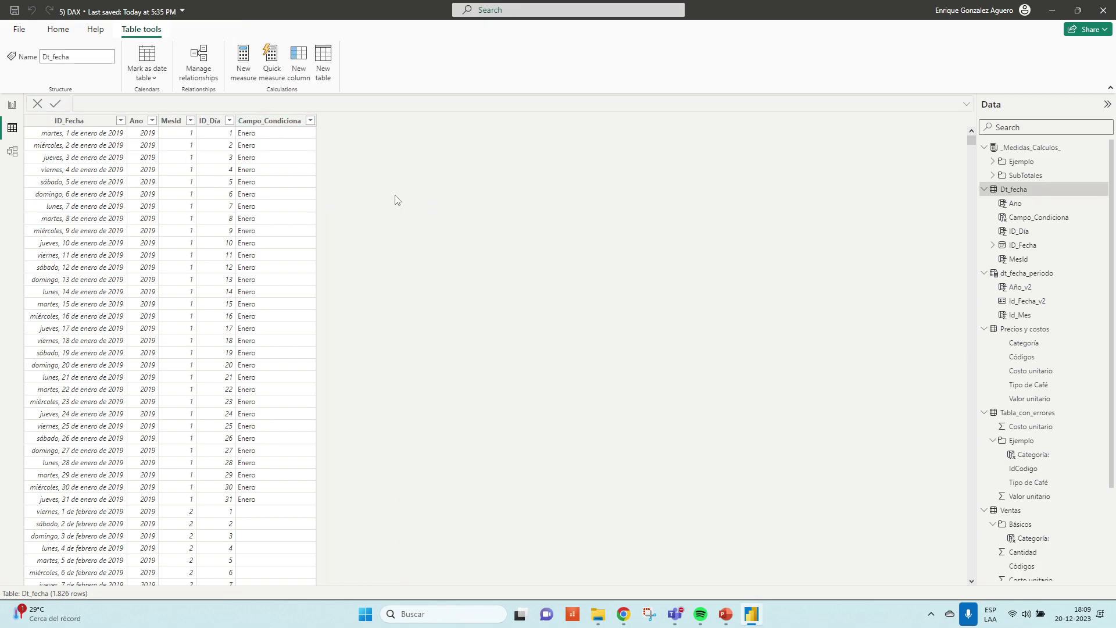
- Add a new calculated column to the Dt_fecha table and name it ID_Fecha2 in its formula
left_click(295, 55)
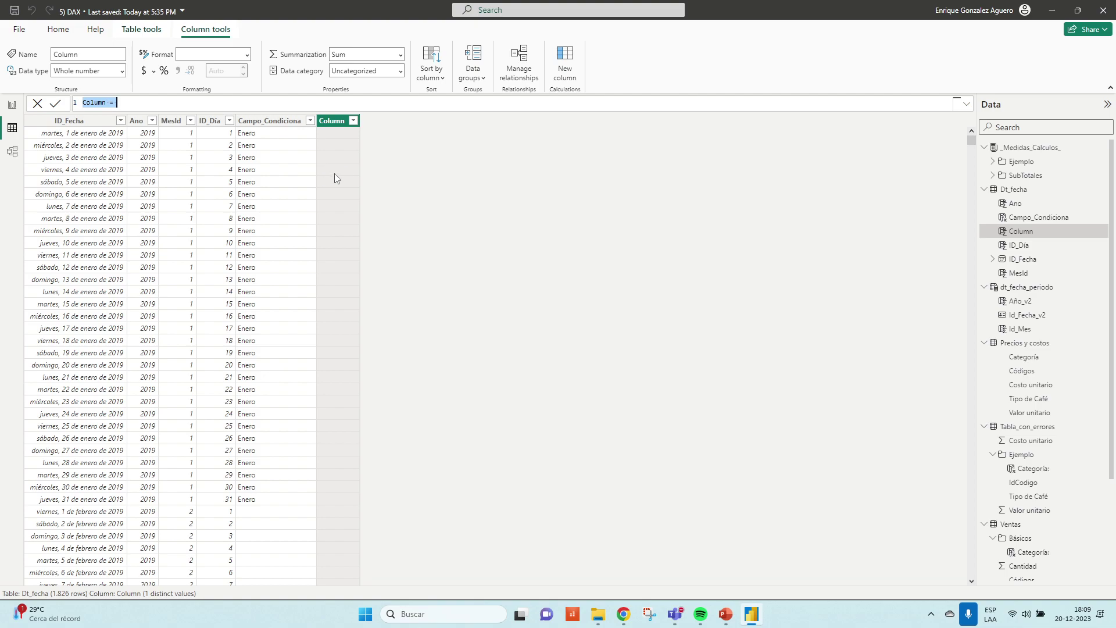
key("alt+Tab")
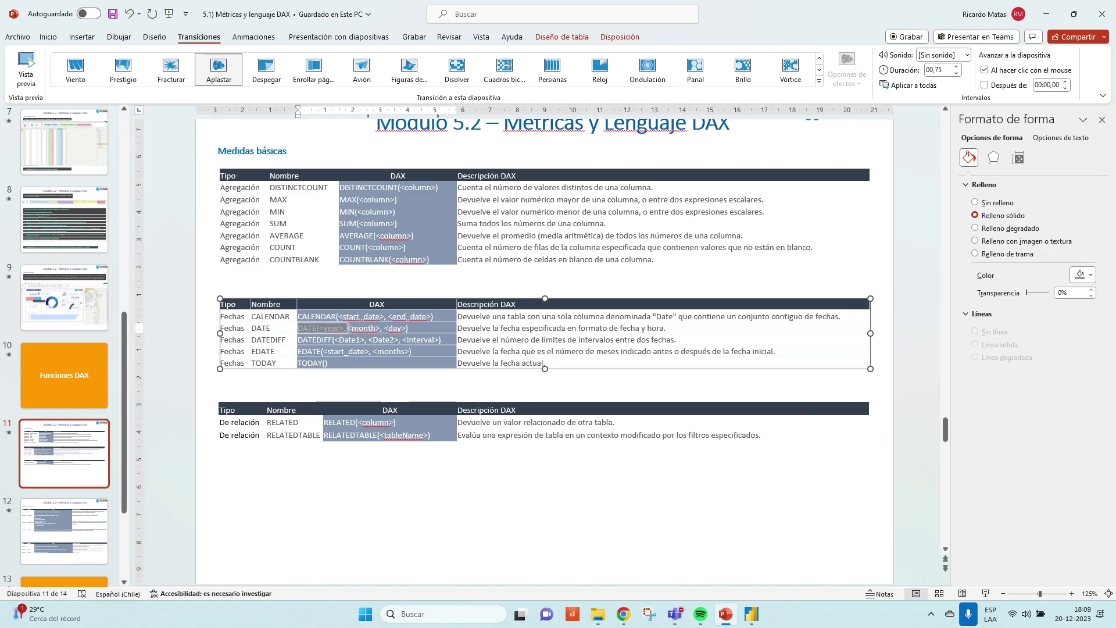
key("alt+Tab")
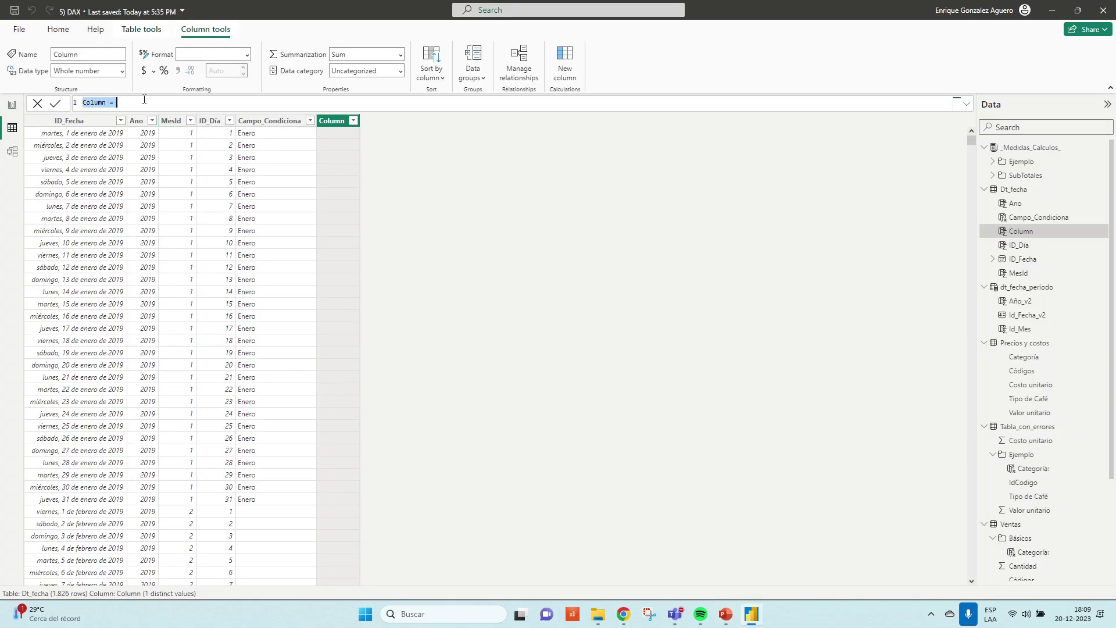
type("Fech")
key("Left")
type("DT")
key("BackSpace")
key("BackSpace")
type("ID_")
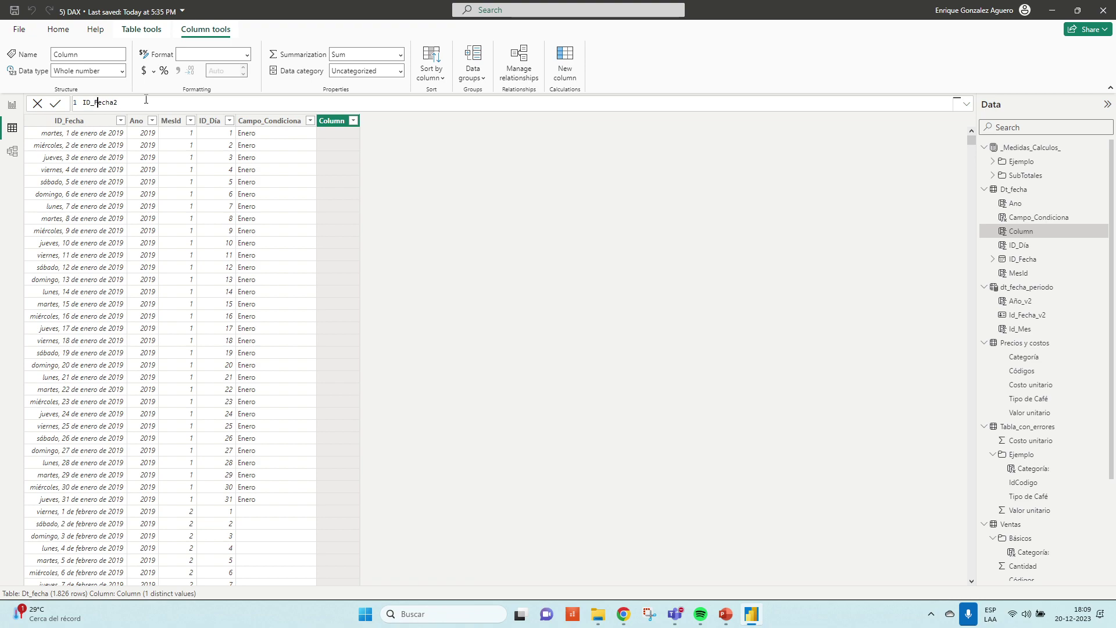
left_click(146, 100)
- Check the DATE syntax on the PowerPoint slide and begin the ID_Fecha2 formula with Date(, using Dt_fecha[Ano] as the year
key("alt+Tab")
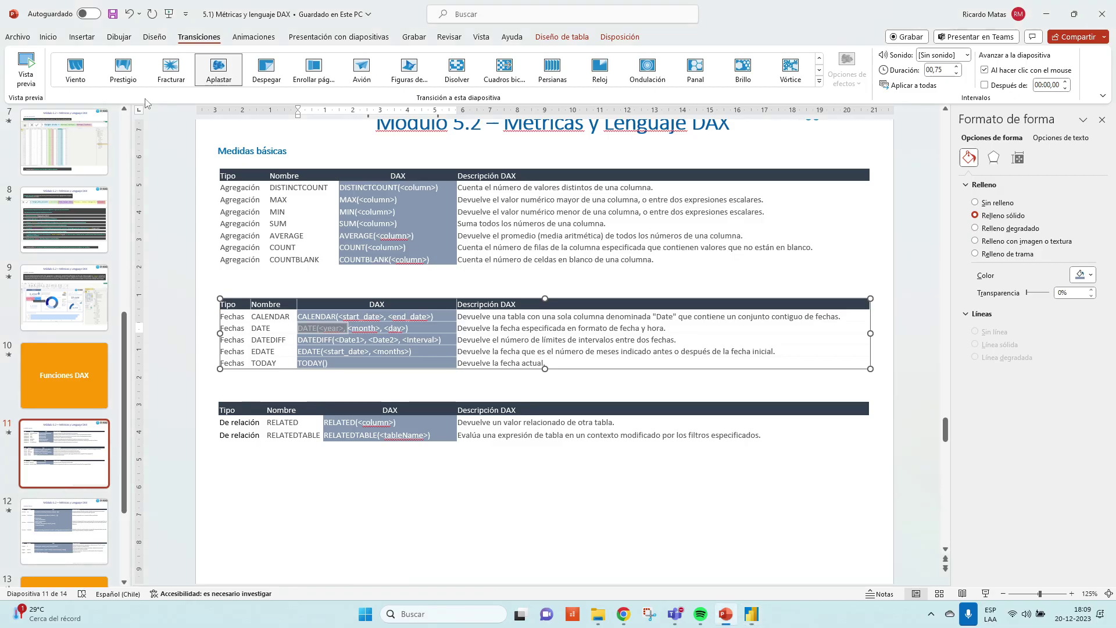
key("alt+Tab")
type("= Date")
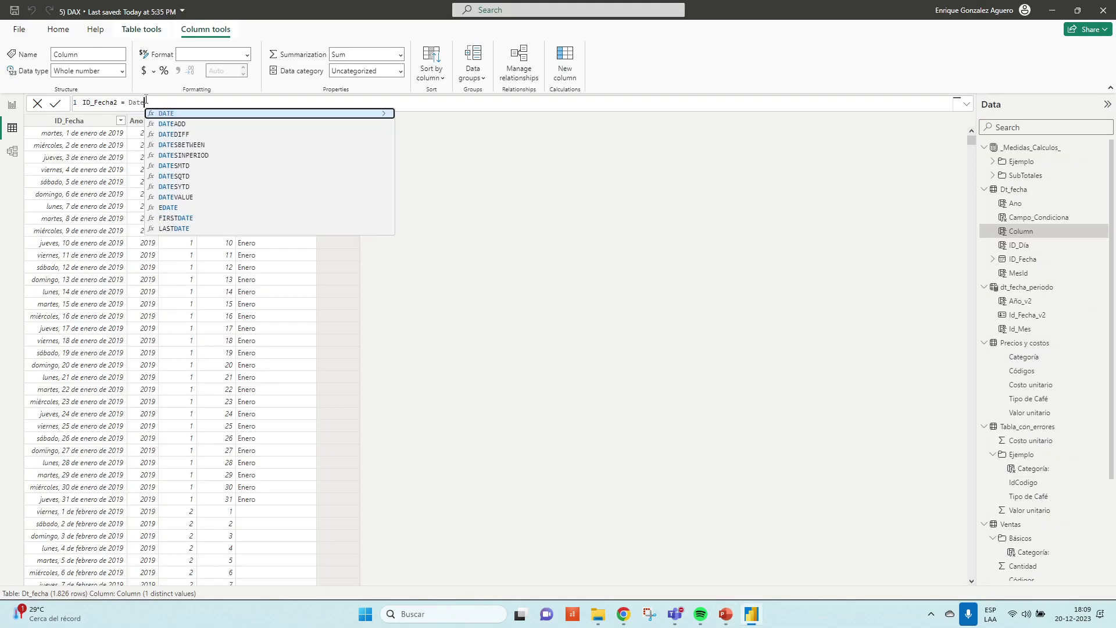
type("(")
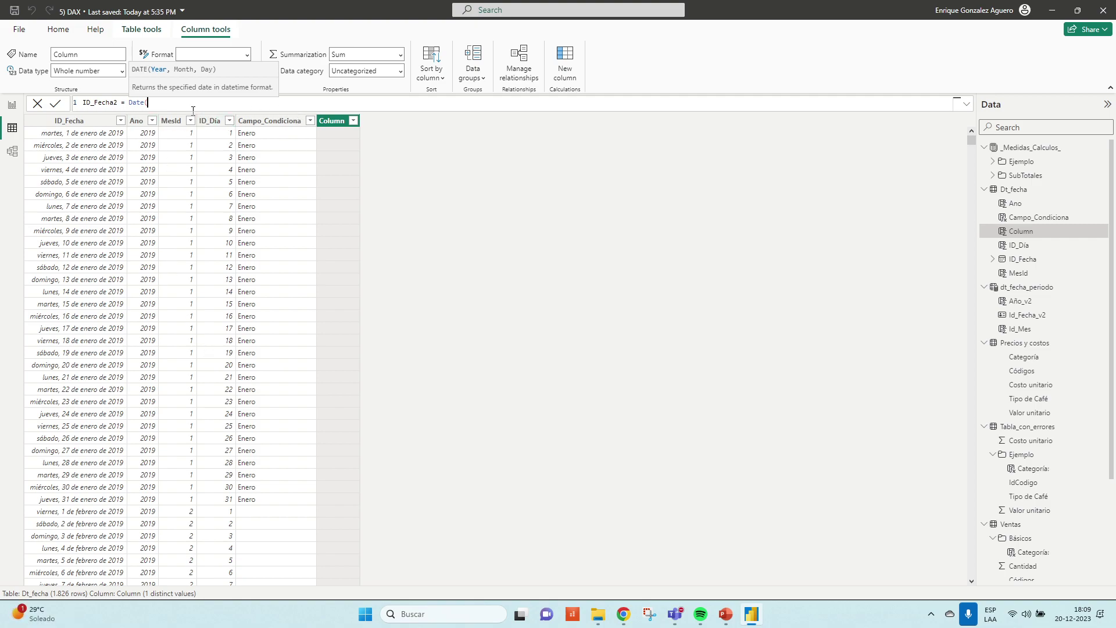
type("ano")
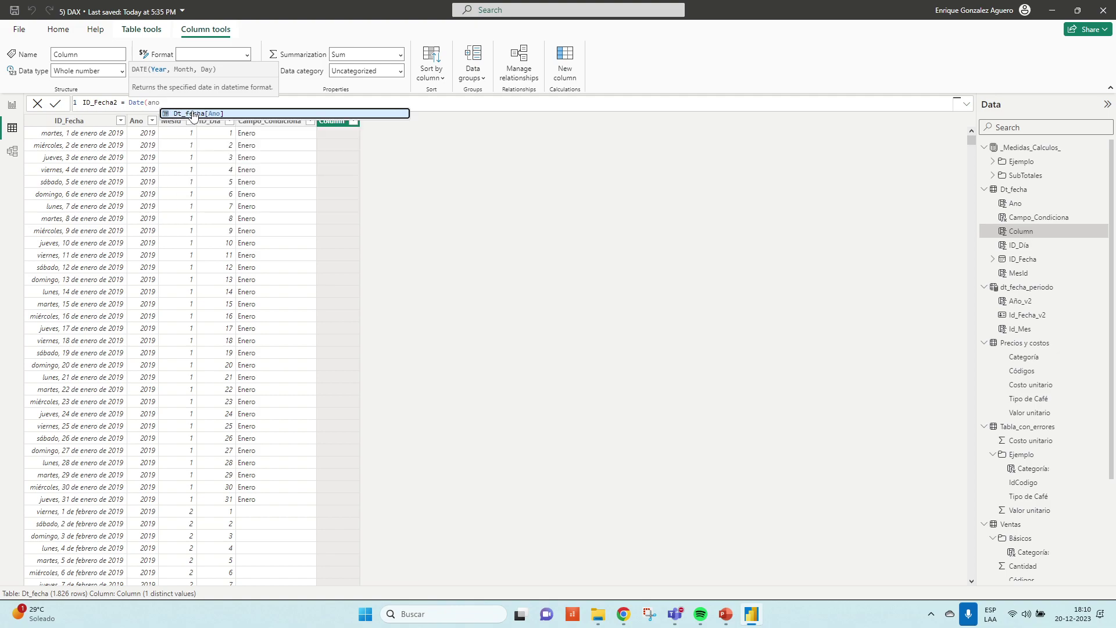
key("Tab")
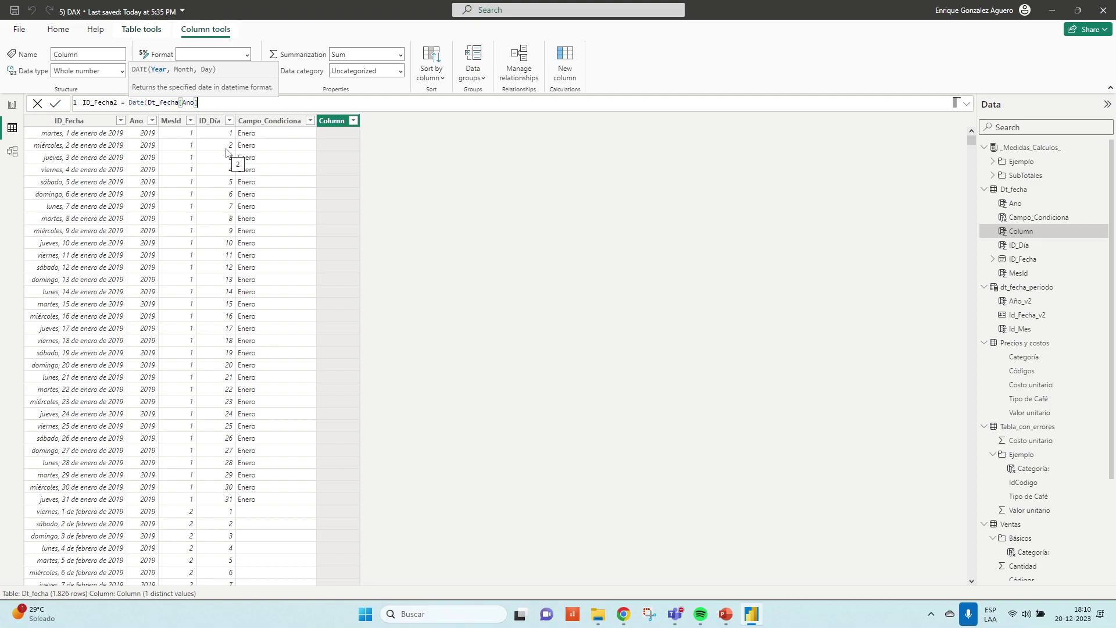
- Complete the Date formula with Dt_fecha[MesId] as the month and Dt_fecha[ID_Día] as the day, and commit it
type(",mes")
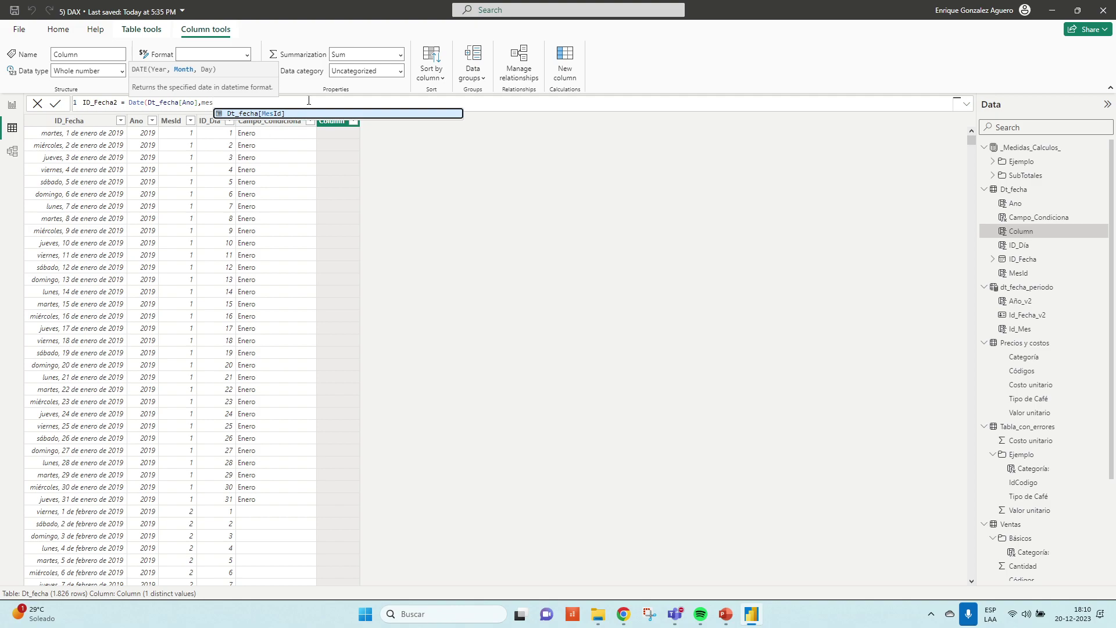
left_click(264, 114)
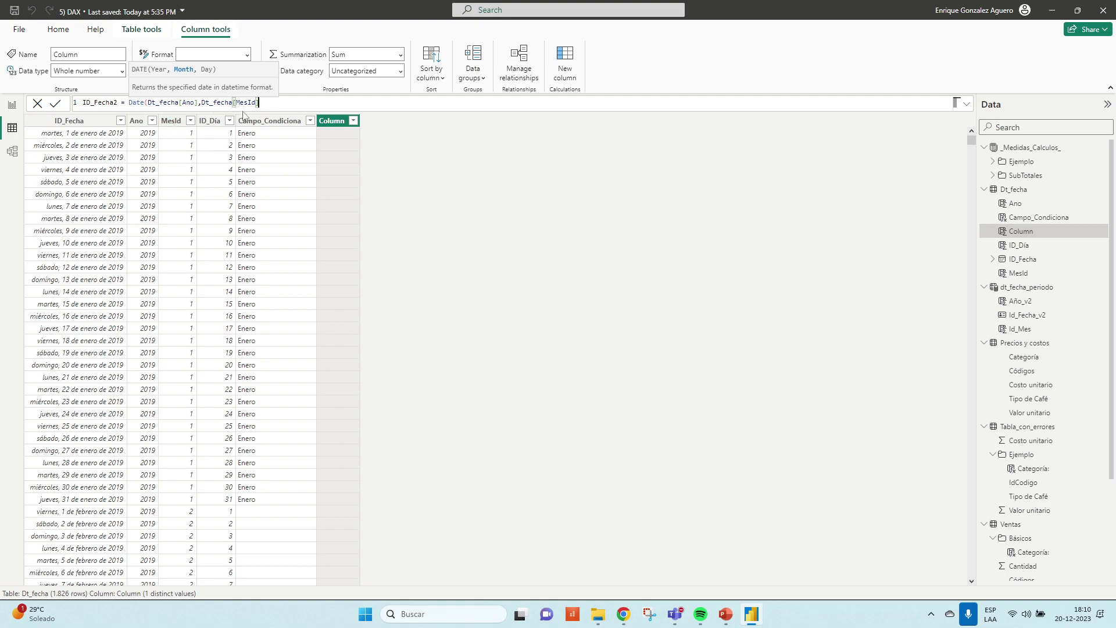
type(",id_")
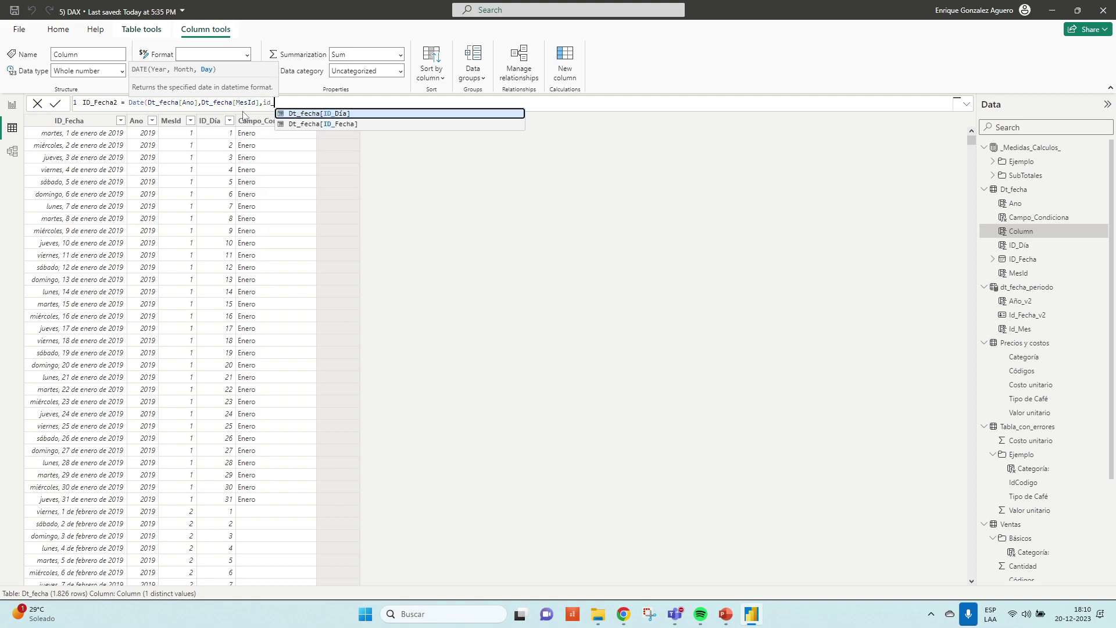
type("d")
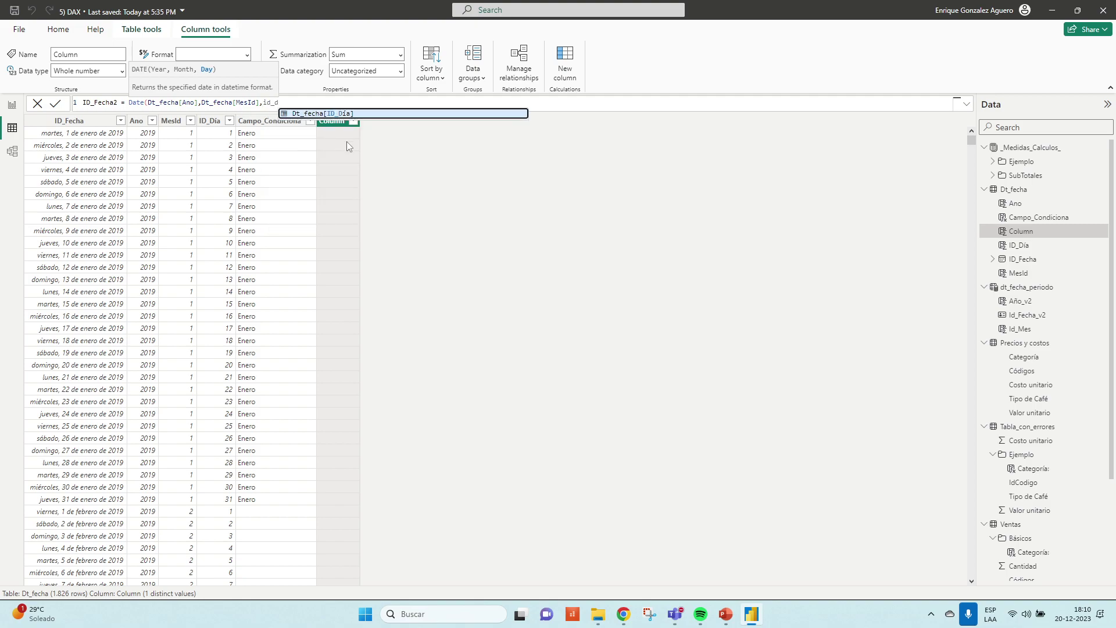
key("Tab")
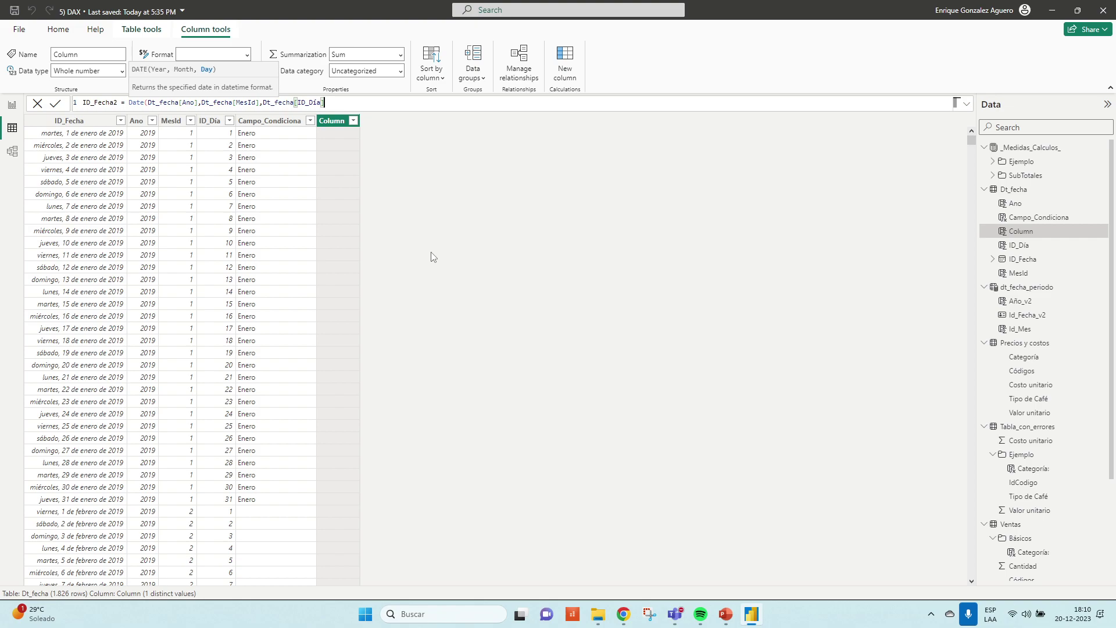
type(")")
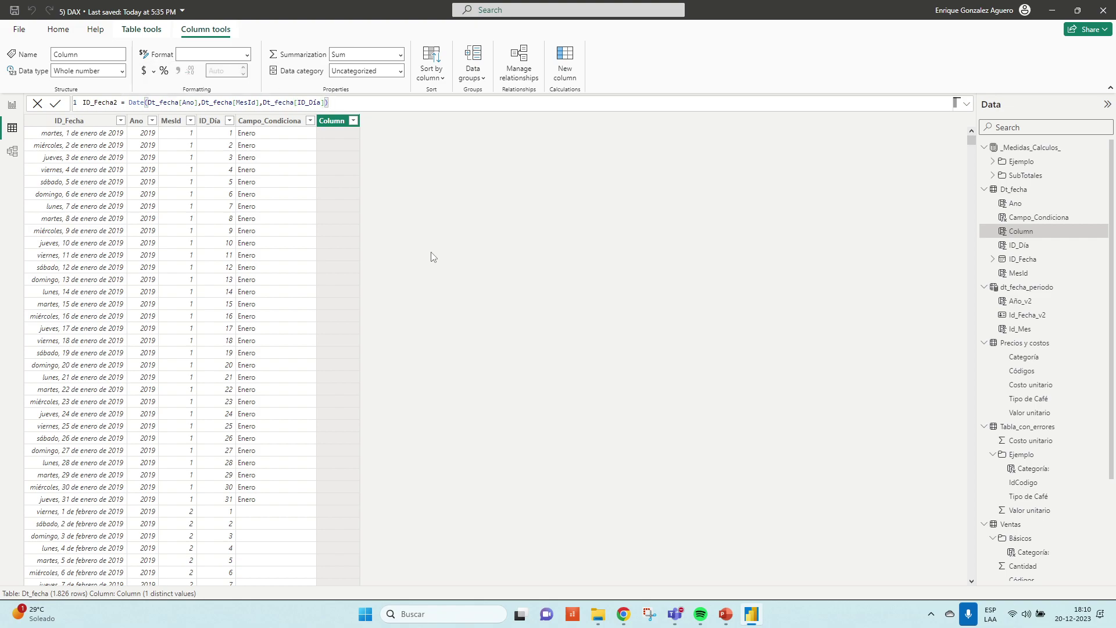
left_click(56, 107)
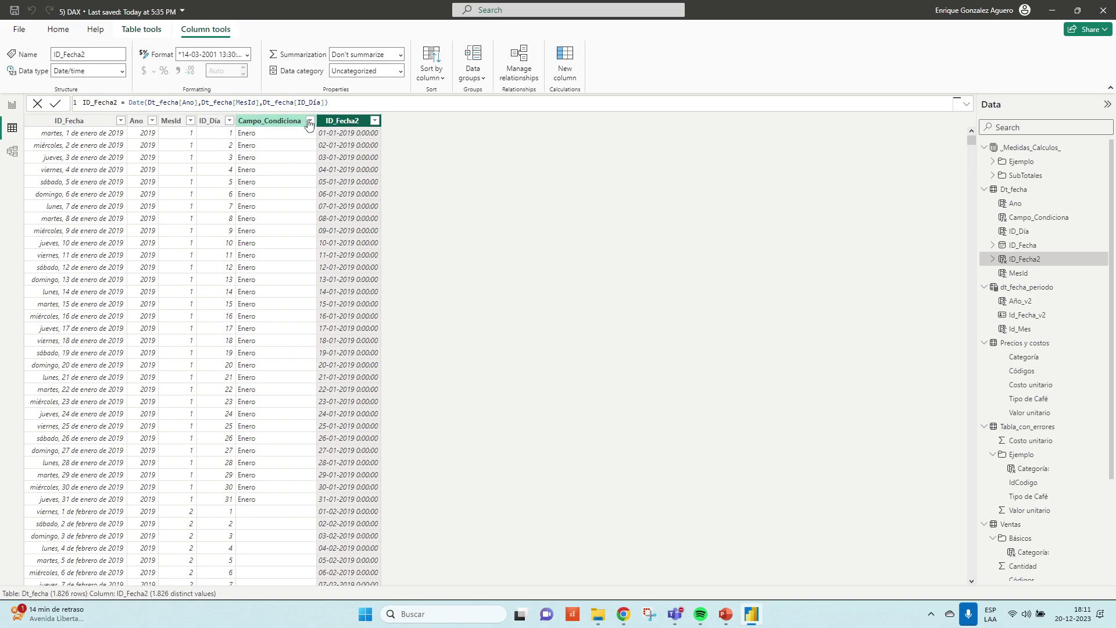
- Set the ID_Fecha2 column's data type to Date and its format to Short Date (*14-03-2001), and review its rows
left_click(123, 72)
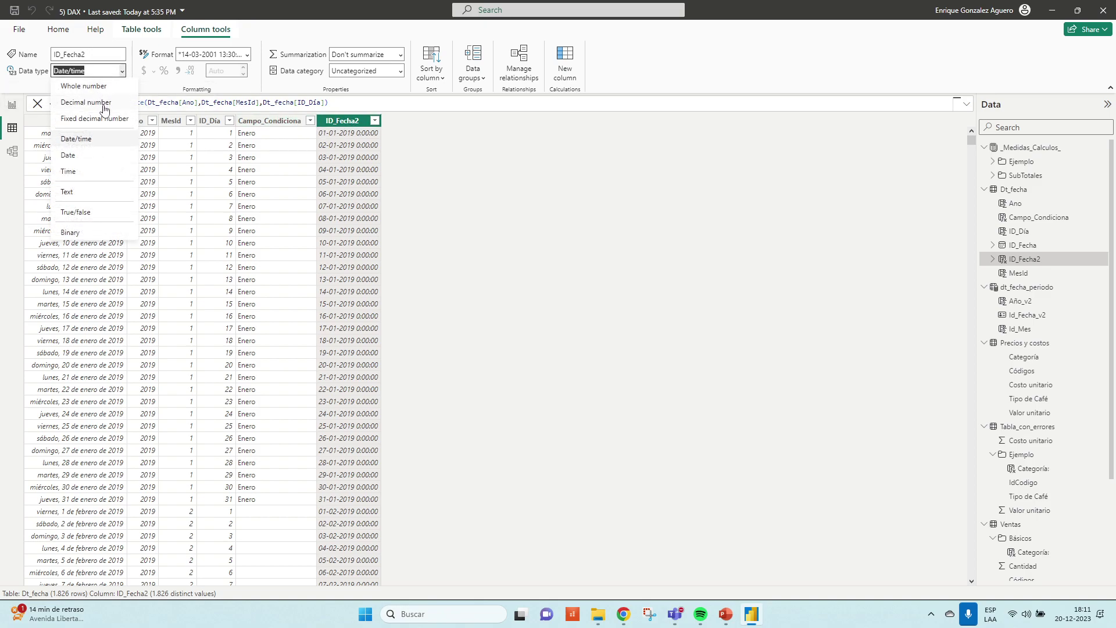
left_click(103, 161)
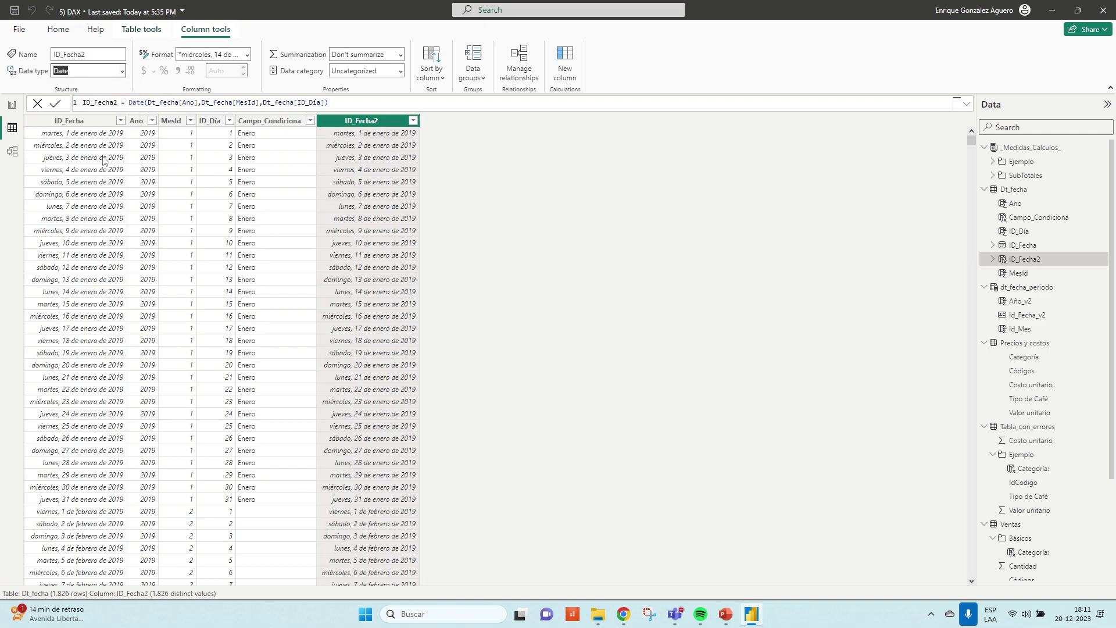
left_click(247, 55)
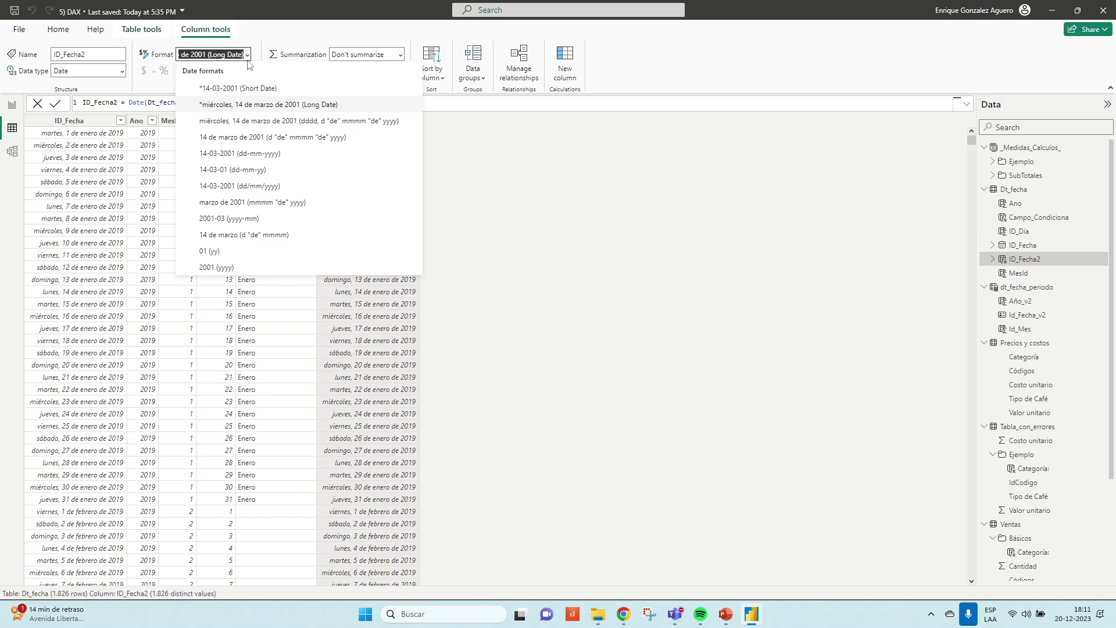
left_click(245, 89)
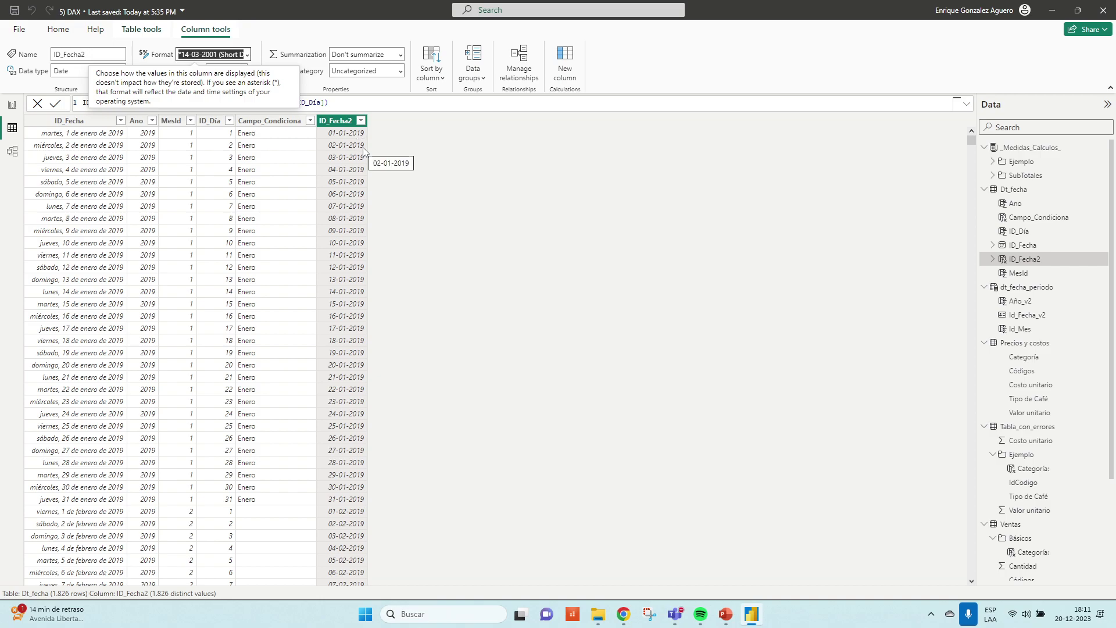
scroll(361, 149, "down", 10)
scroll(362, 150, "up", 10)
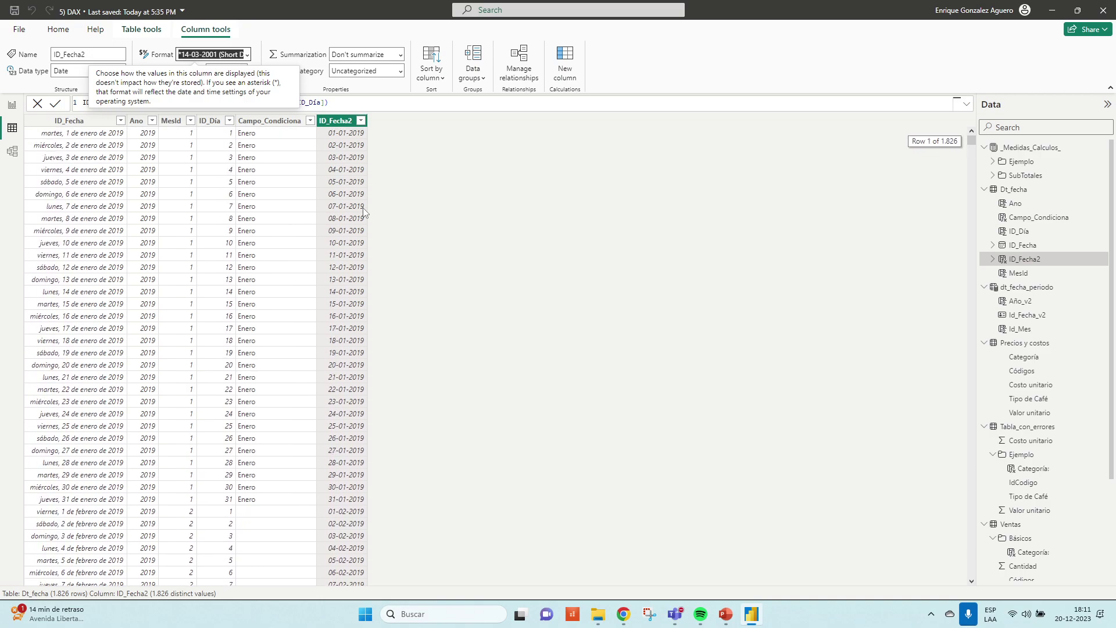
key("alt")
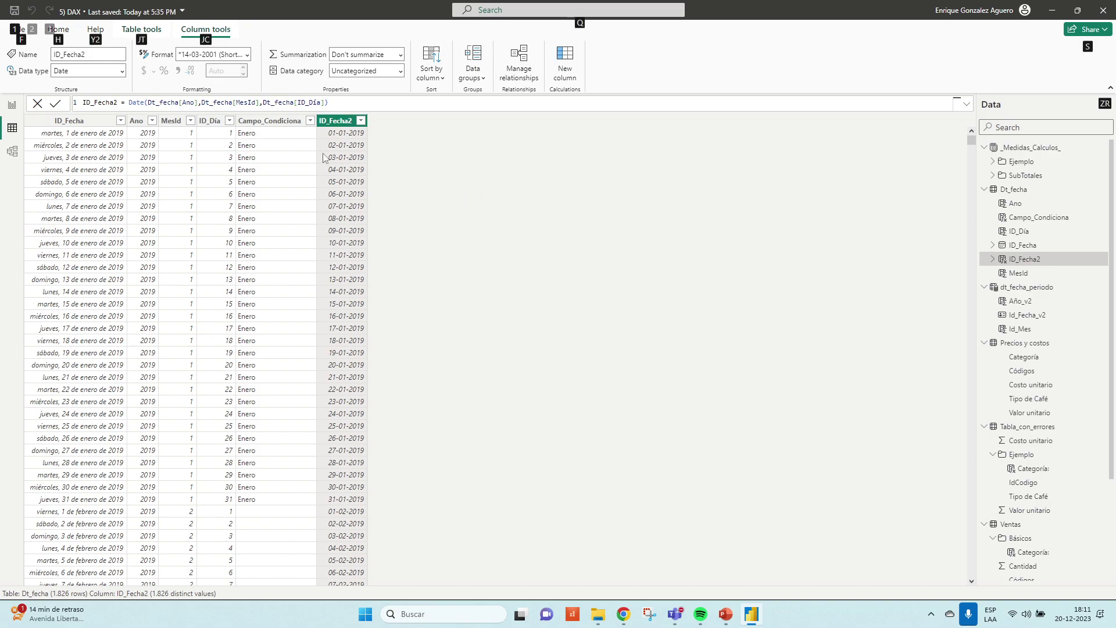
- Switch to the PowerPoint slide and review the DATEDIFF syntax in the date functions table
left_click(752, 615)
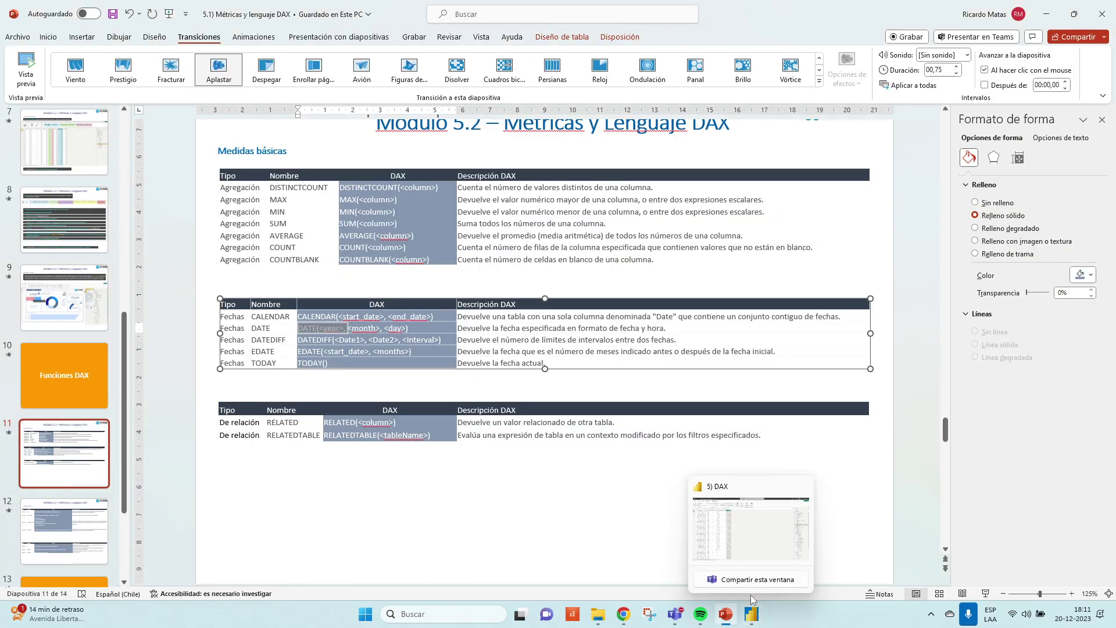
left_click(362, 341)
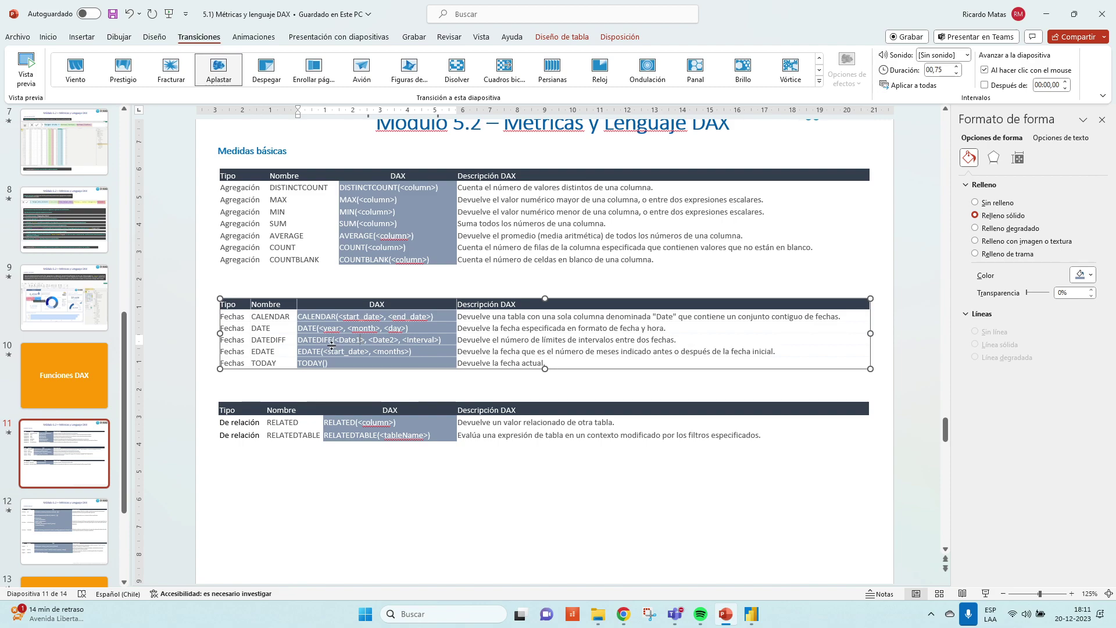
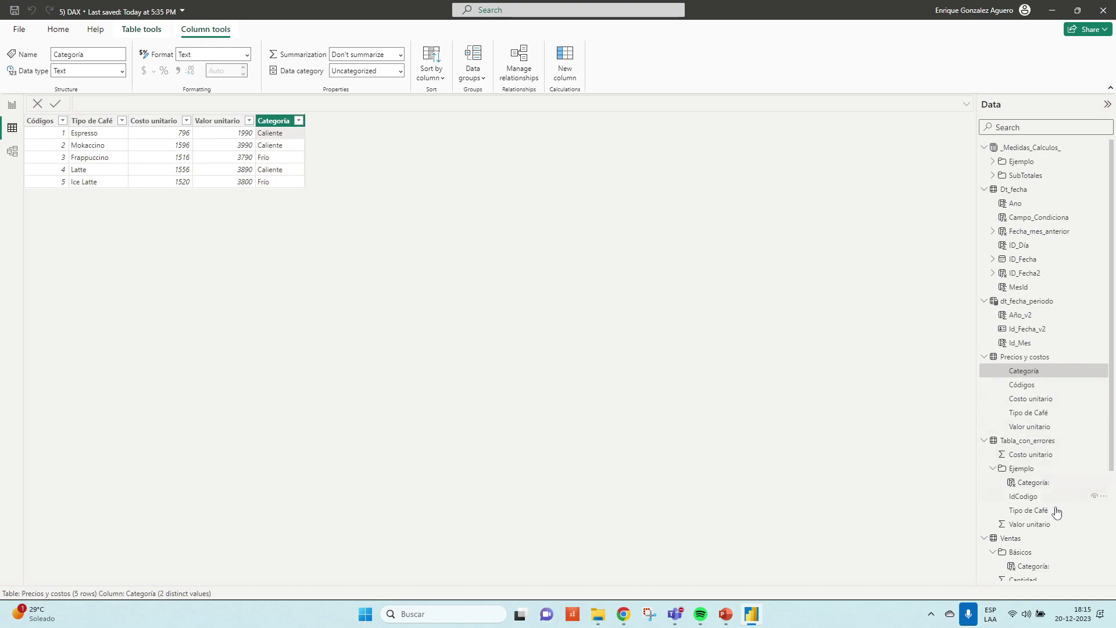
- Open the Ventas table and delete its existing calculated column Categoría:, confirming the deletion
scroll(1059, 546, "down", 5)
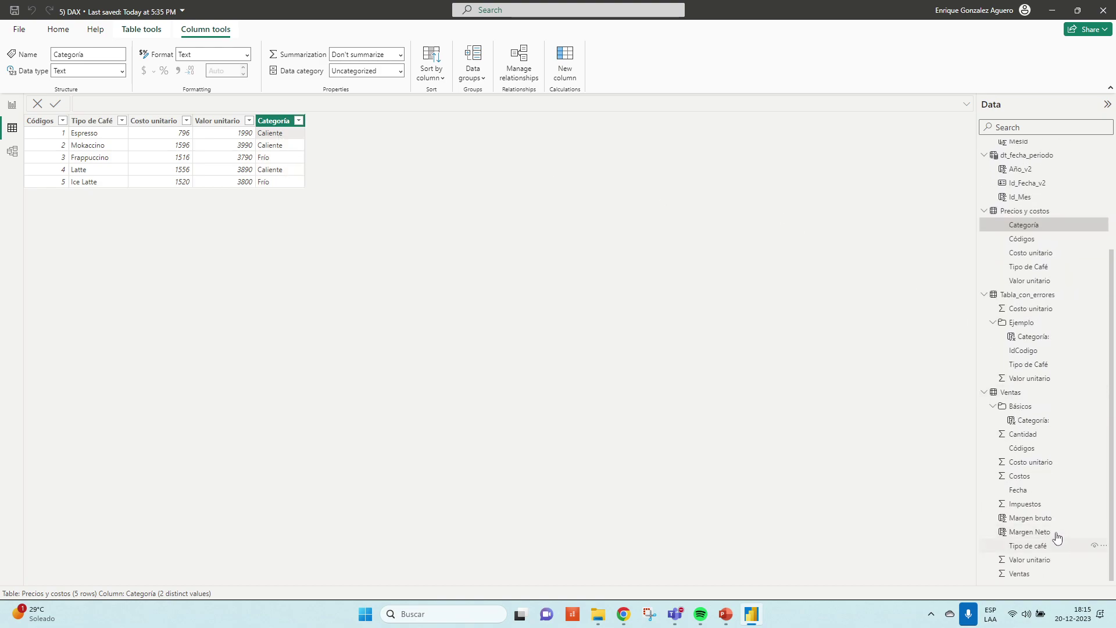
left_click(1020, 395)
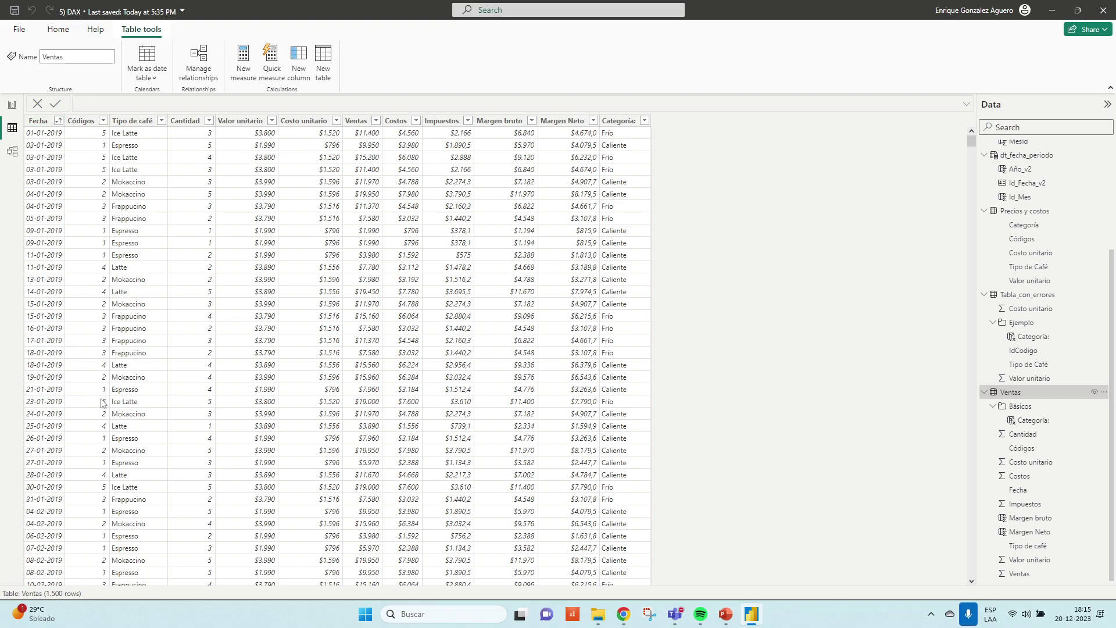
left_click(612, 121)
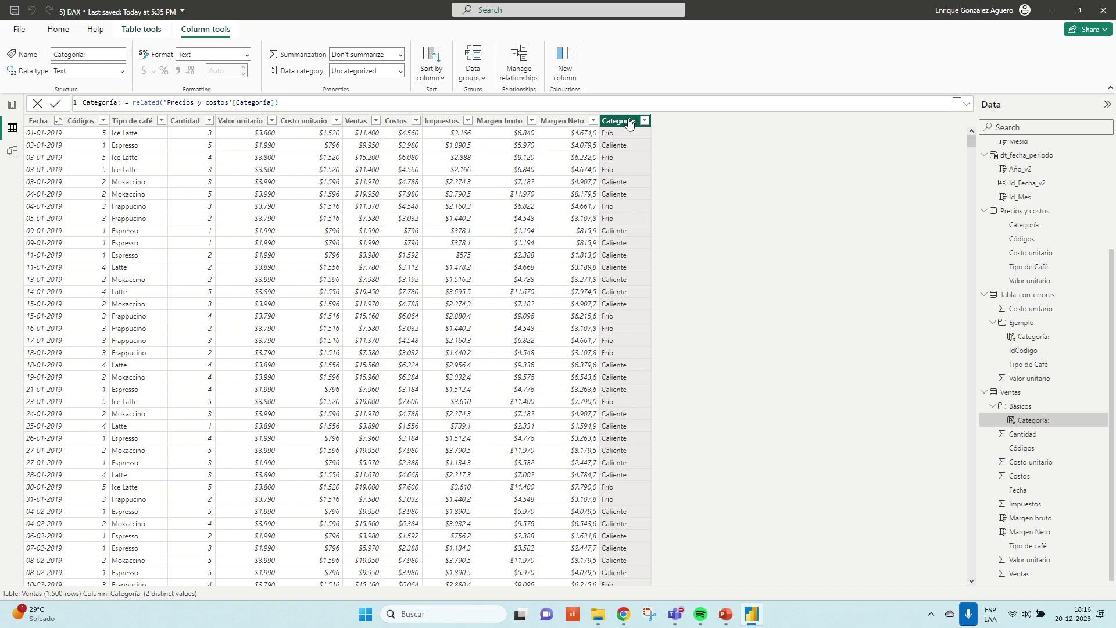
right_click(629, 123)
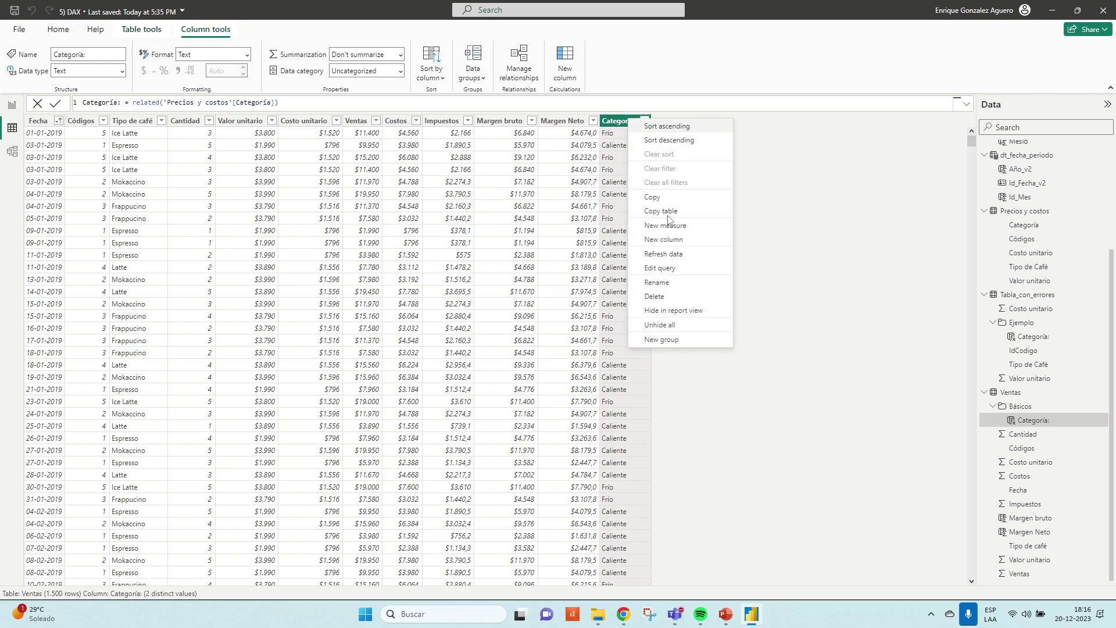
left_click(673, 297)
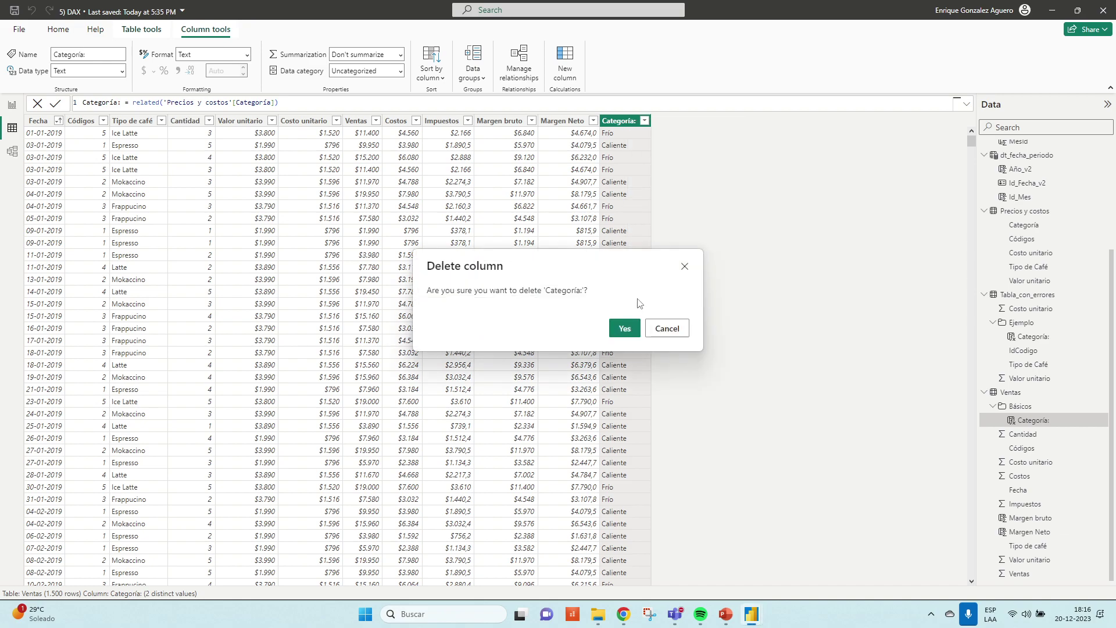
left_click(628, 326)
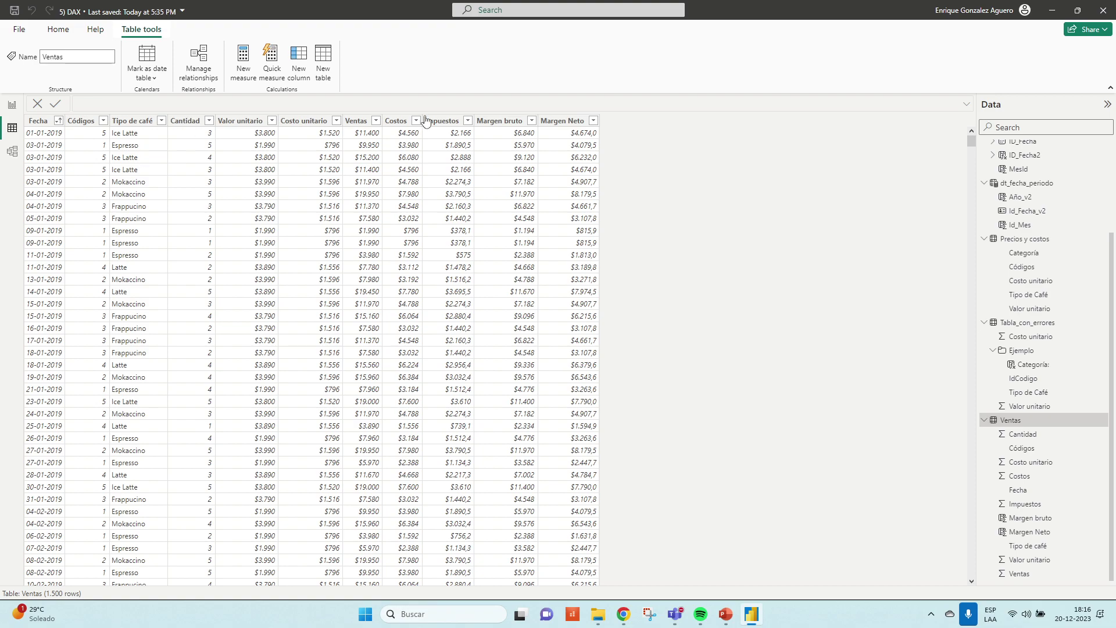
- Add a calculated column to the Ventas table, name it ID_Categoría and begin its formula with Related(
left_click(298, 60)
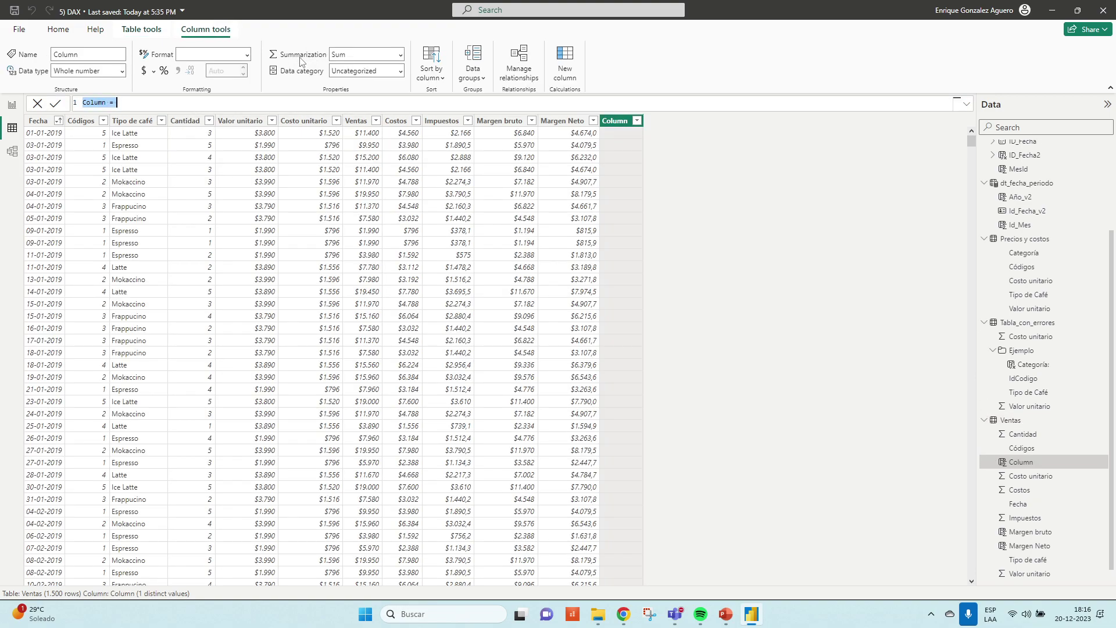
type("Cate")
key("BackSpace")
key("BackSpace")
key("BackSpace")
key("BackSpace")
type("ID_Categr")
type("ría = R")
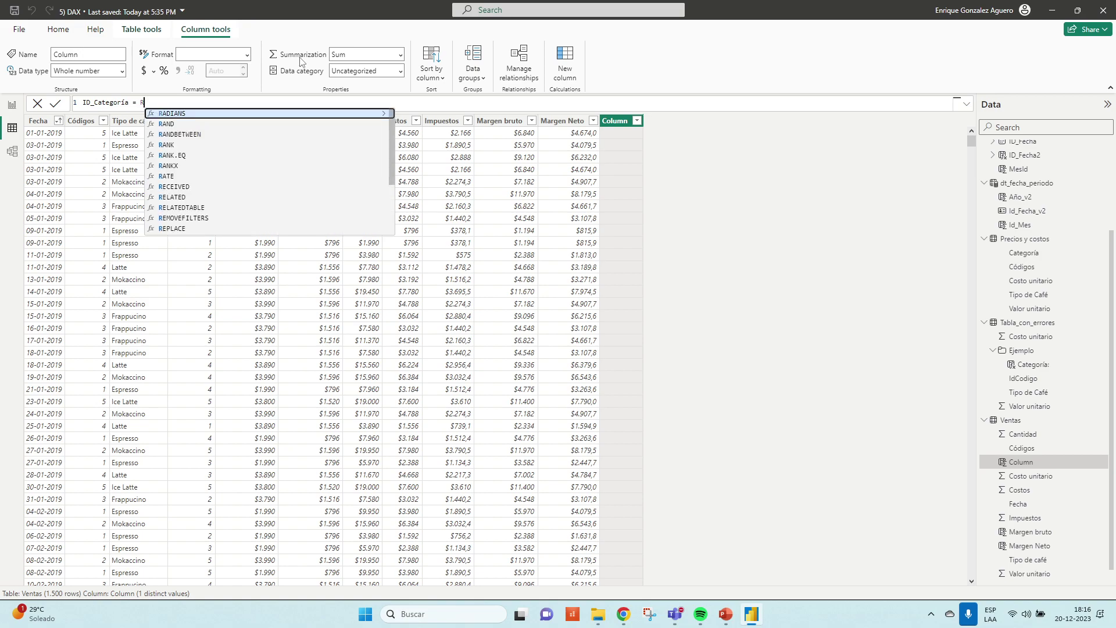
type("elated")
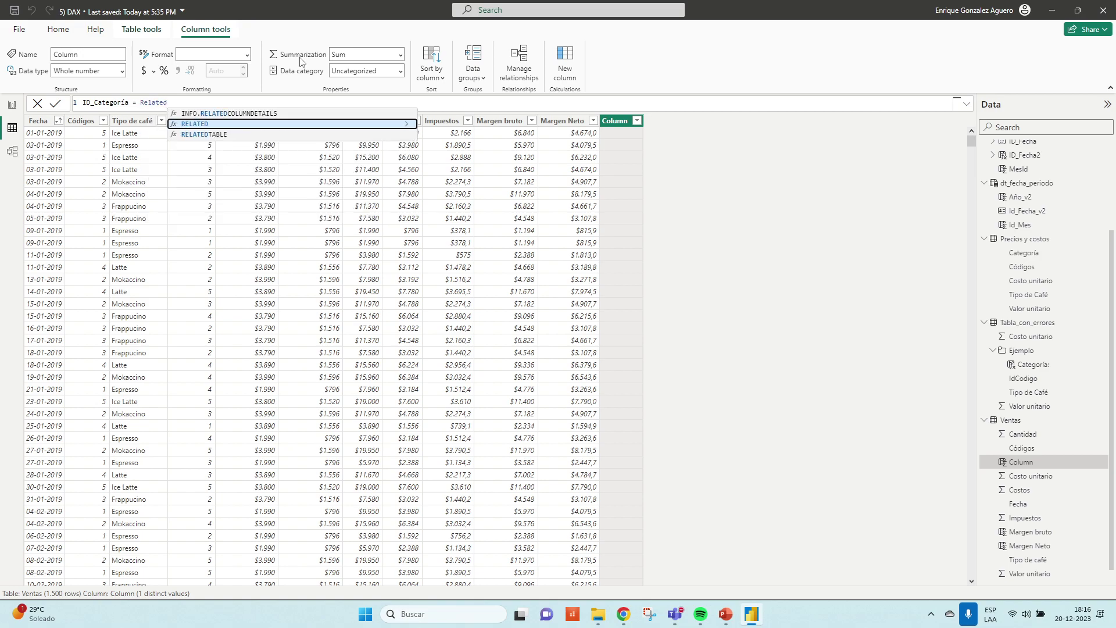
type("(")
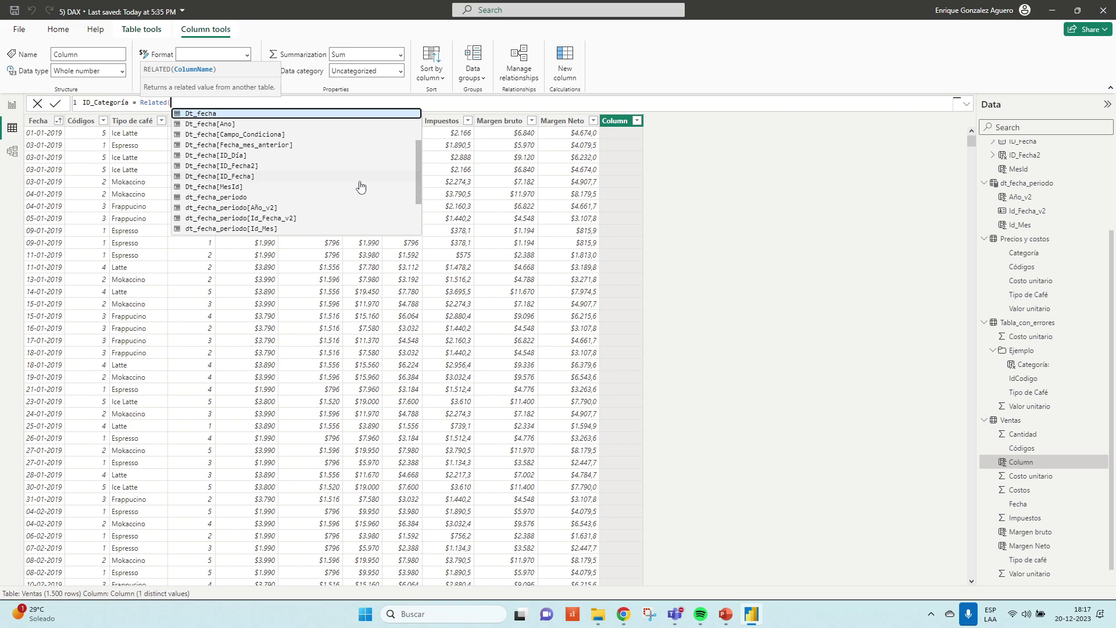
- Complete the Related formula with 'Precios y costos'[Categoría] as its column and commit it
type("cate")
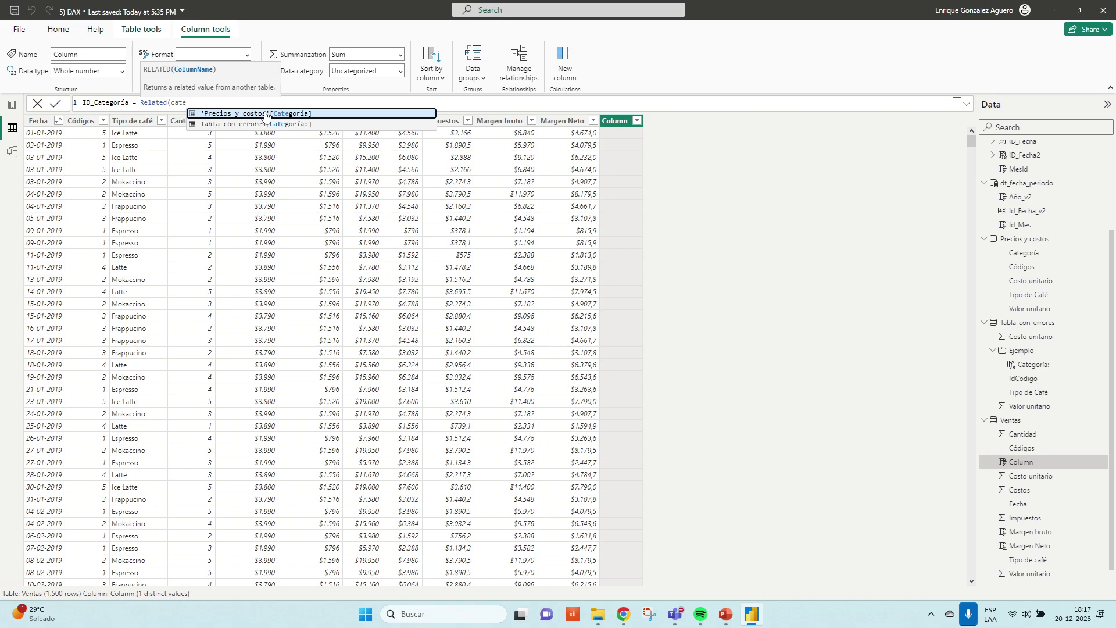
left_click(299, 114)
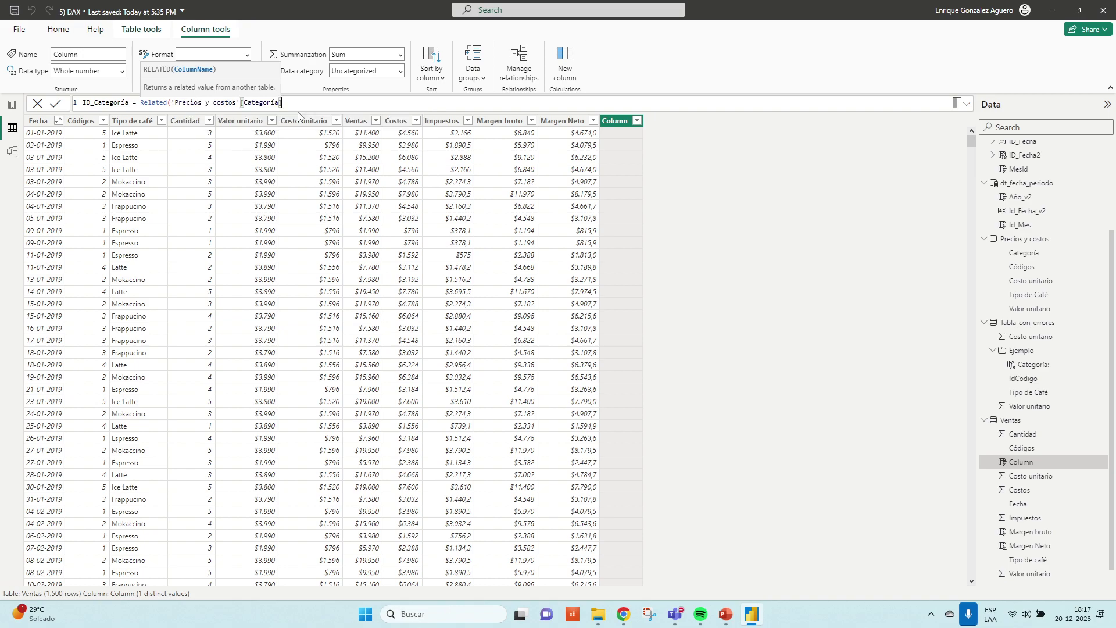
type(")")
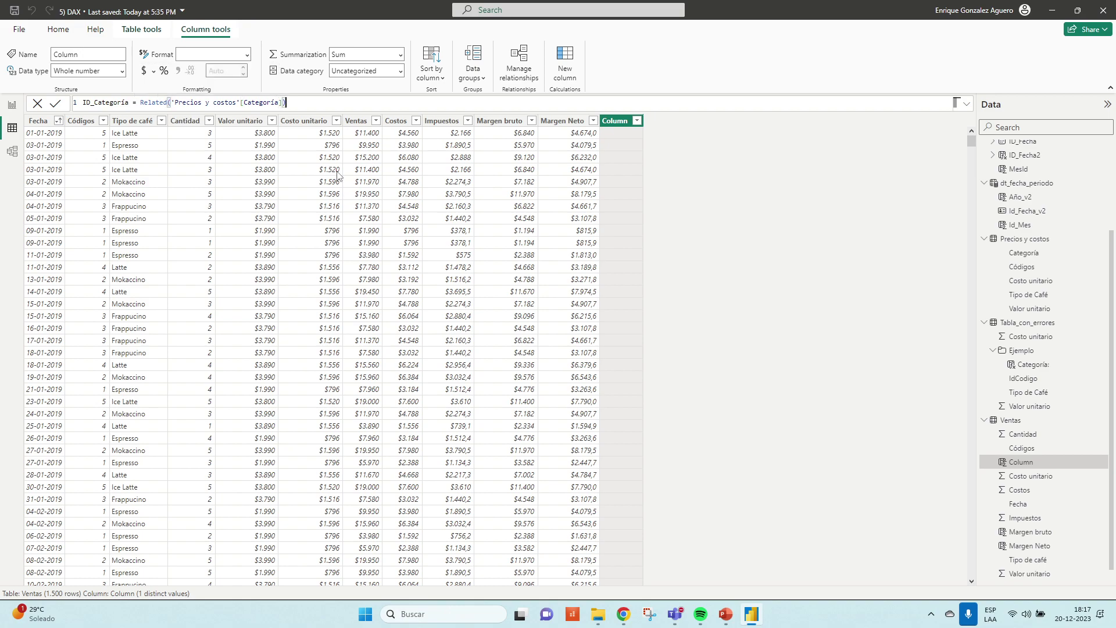
key("Return")
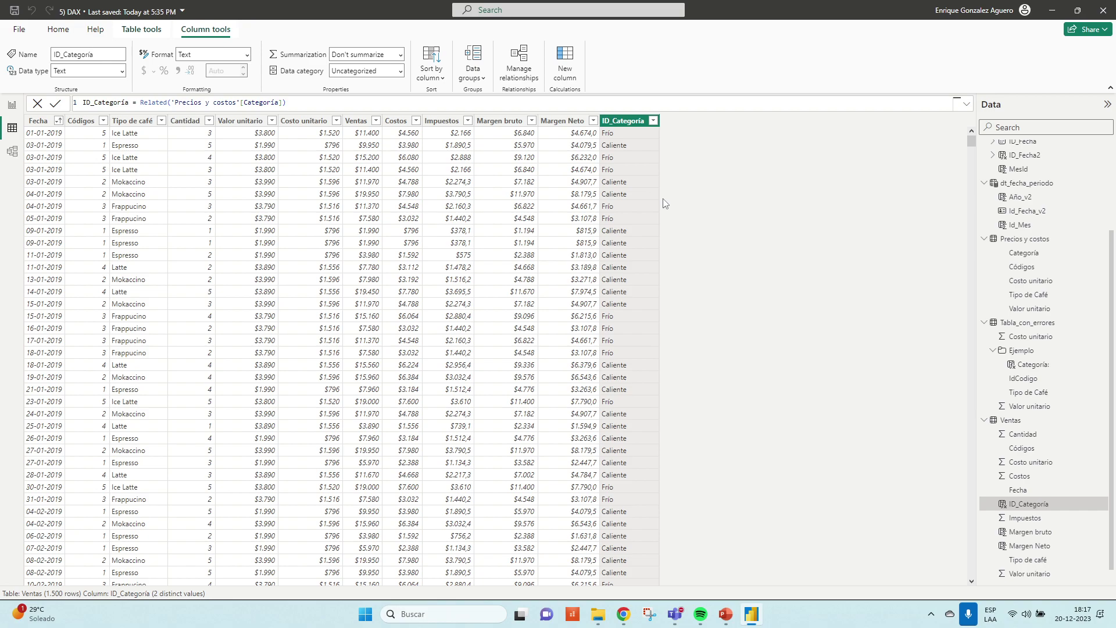
- Enlarge the Precios y costos and Tabla_con_errores cards in the model diagram to show all their fields, and return to the Ventas table data
left_click(11, 152)
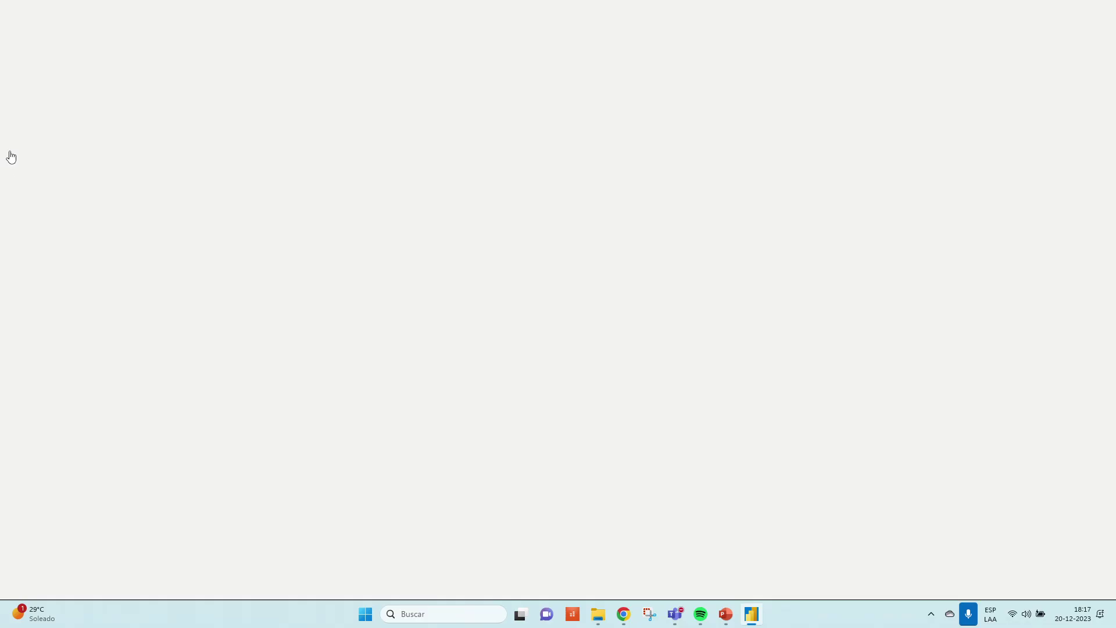
scroll(641, 571, "right", 3)
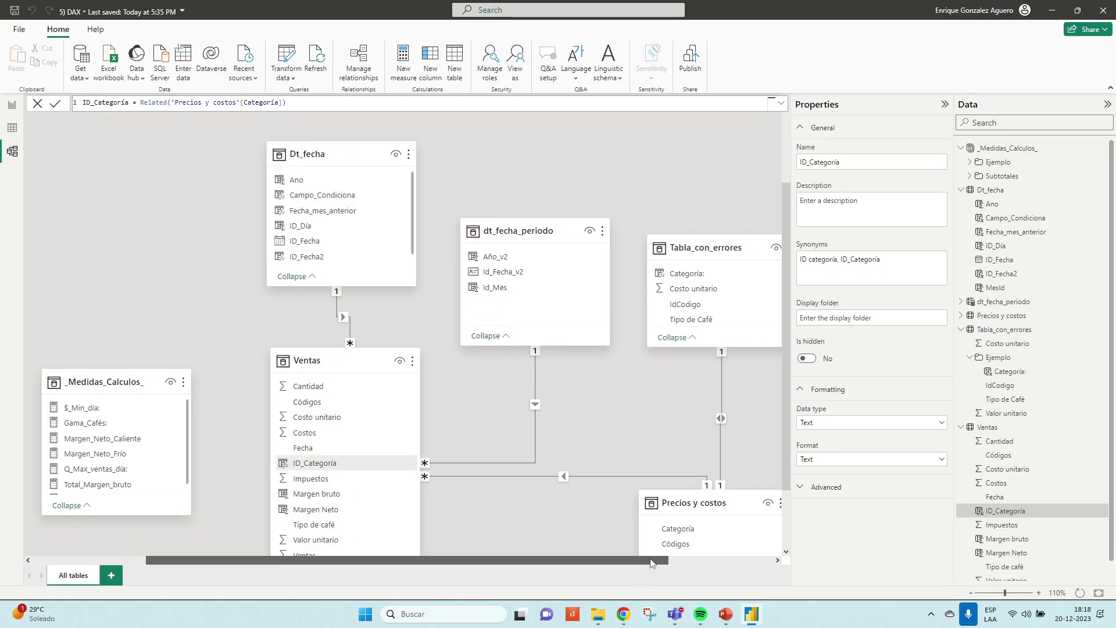
scroll(691, 522, "down", 2)
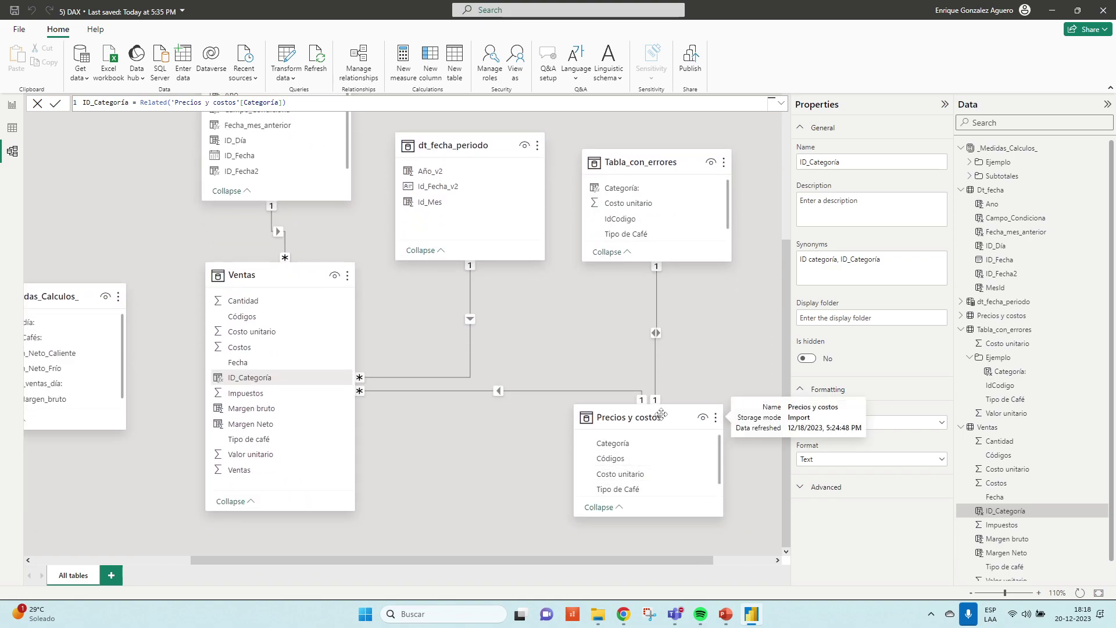
left_click(663, 412)
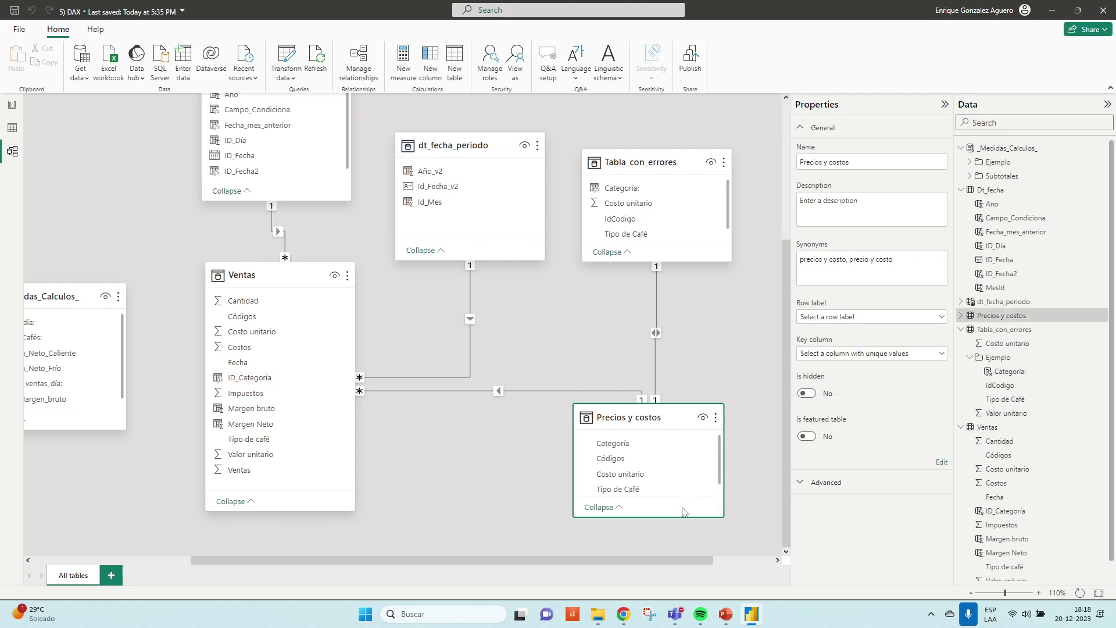
left_click_drag(687, 515, 695, 545)
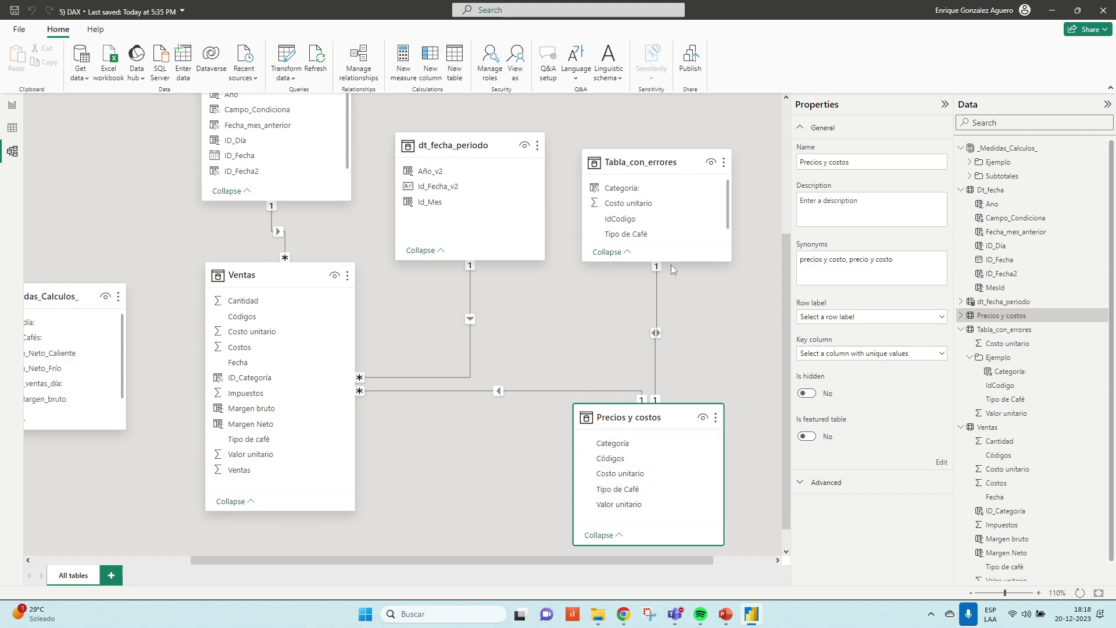
left_click_drag(665, 262, 665, 329)
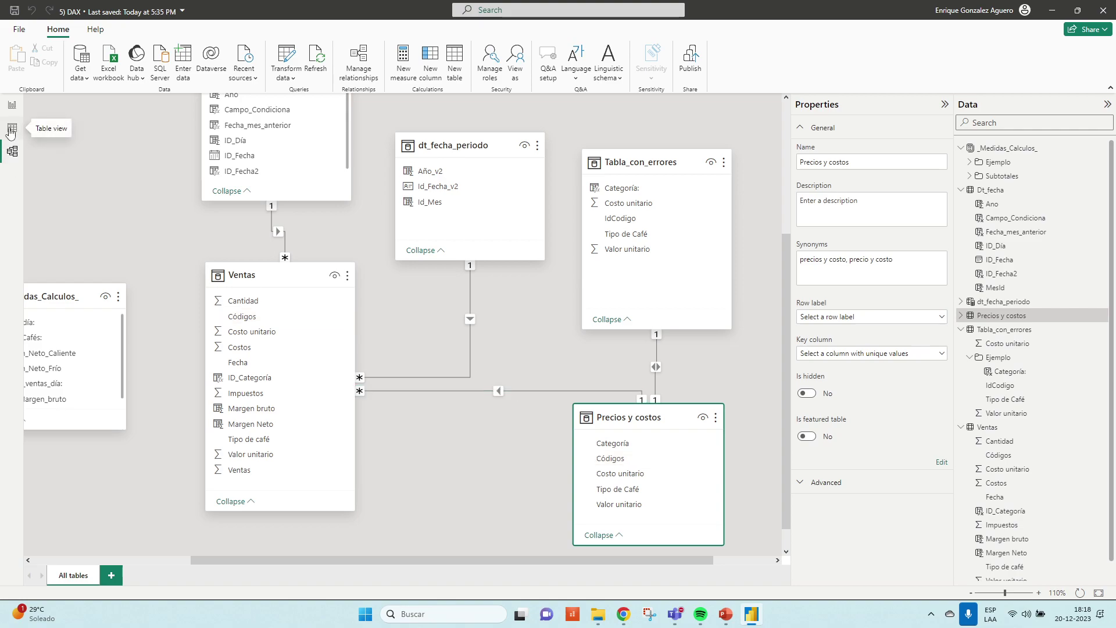
left_click(12, 129)
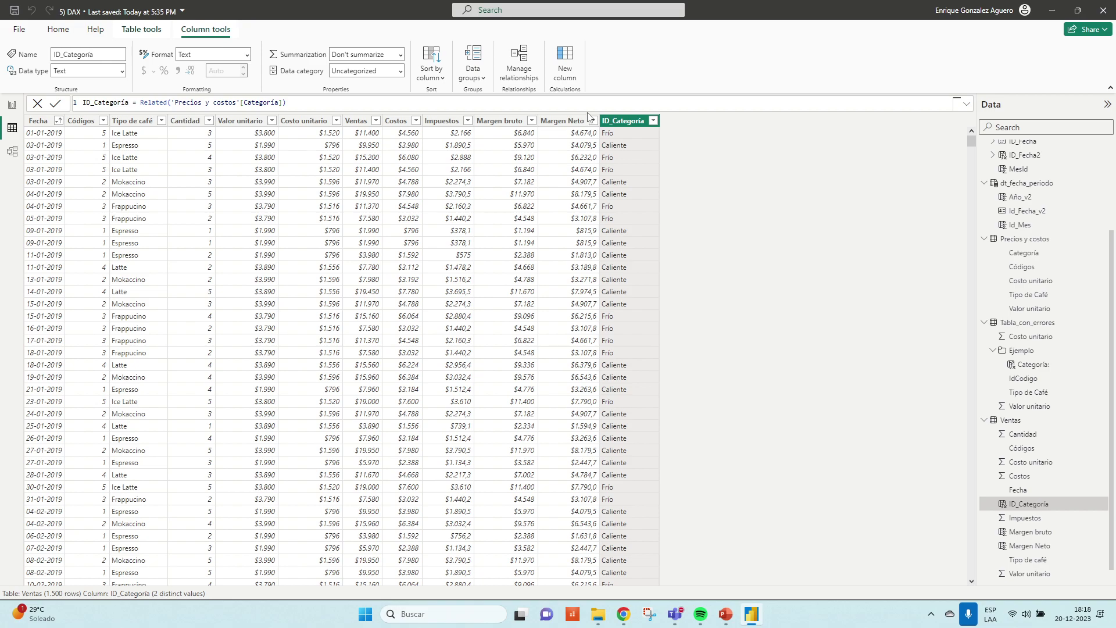
- Switch to the PowerPoint presentation, start the slide show from the Medidas básicas slide and advance it
left_click(725, 614)
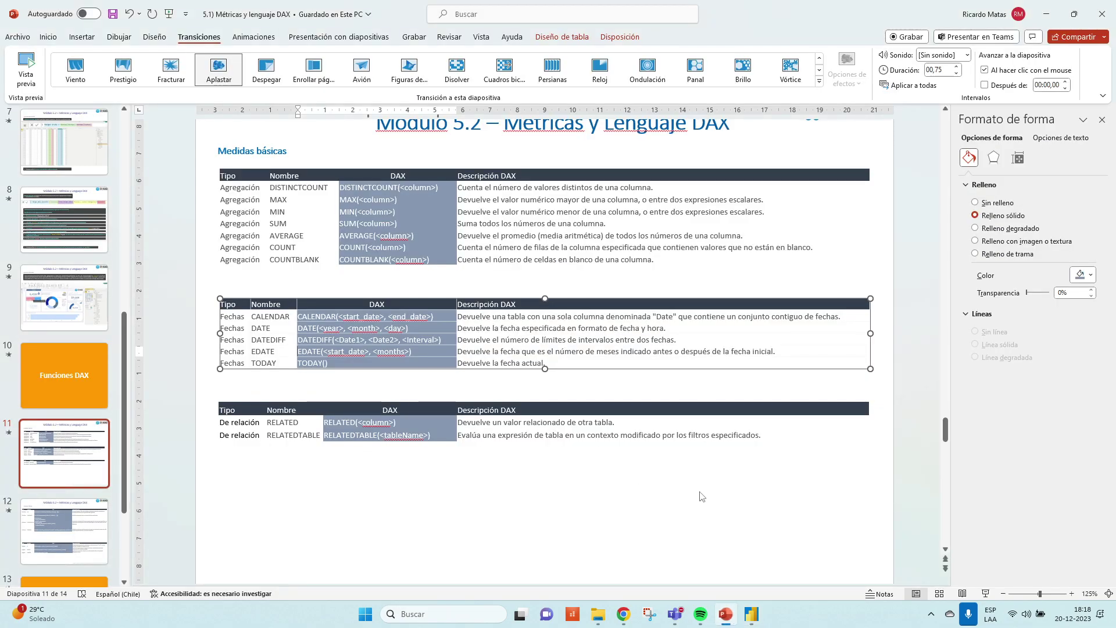
left_click(985, 594)
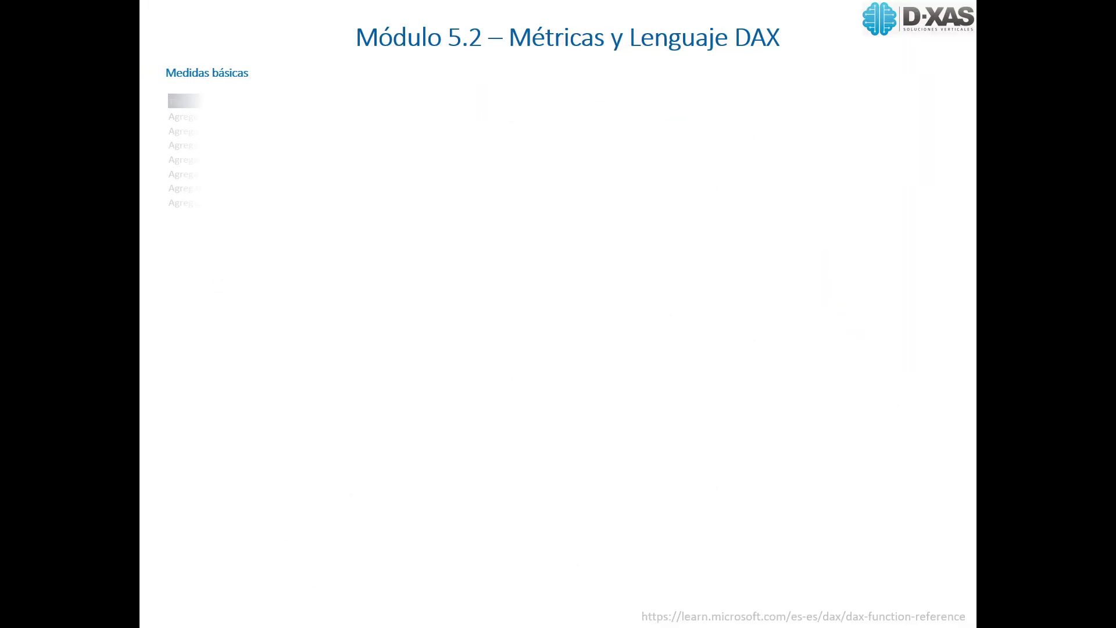
key("Right")
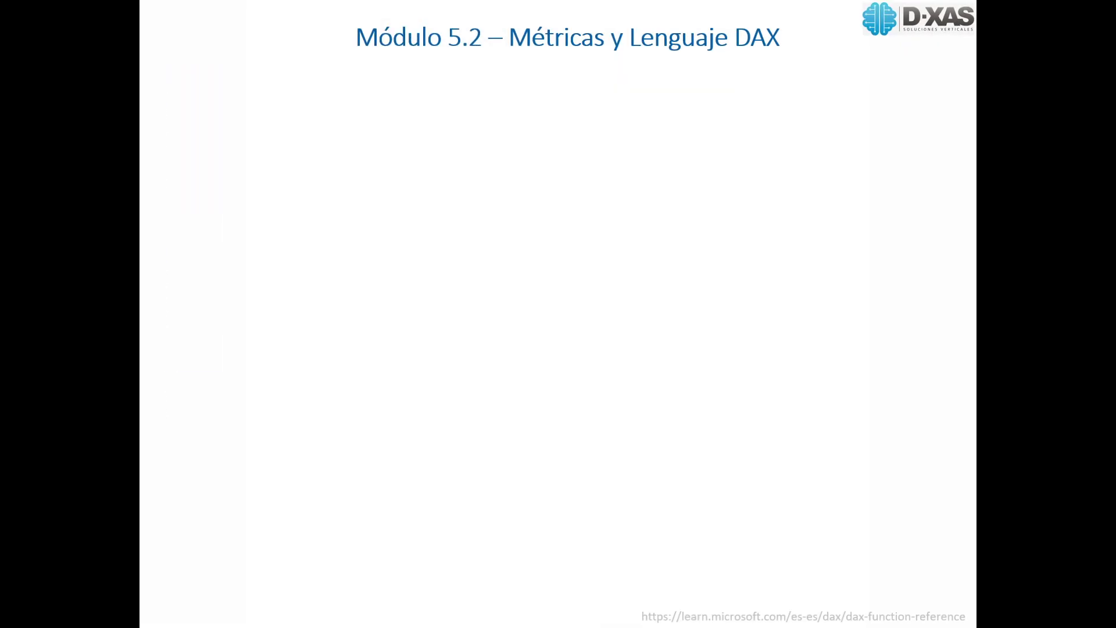